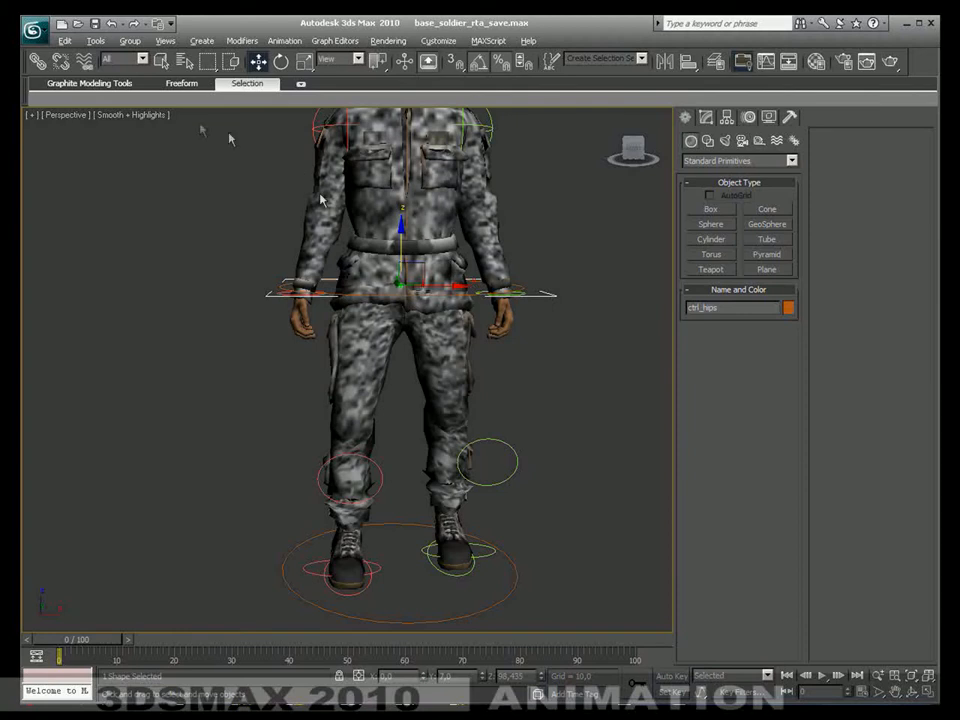
Step: Limit selection to shapes and reposition the right and left knee controls in front of the soldier's legs
left_click(131, 92)
middle_click_drag(527, 177, 471, 254)
left_click(469, 251)
middle_click_drag(530, 336, 507, 397, "alt")
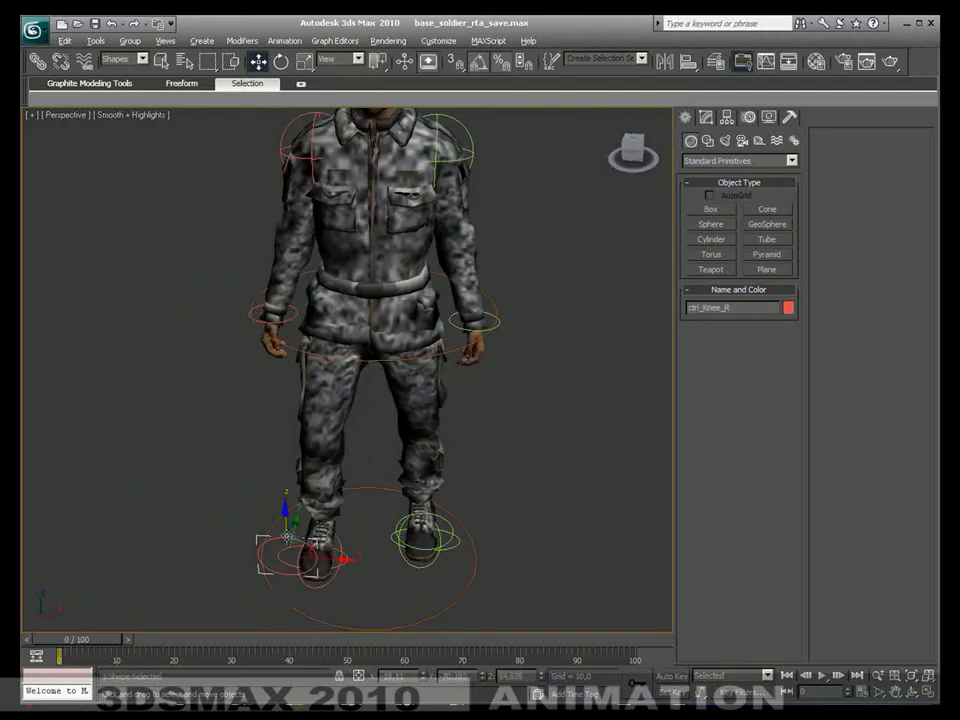
middle_click_drag(286, 536, 329, 493, "alt")
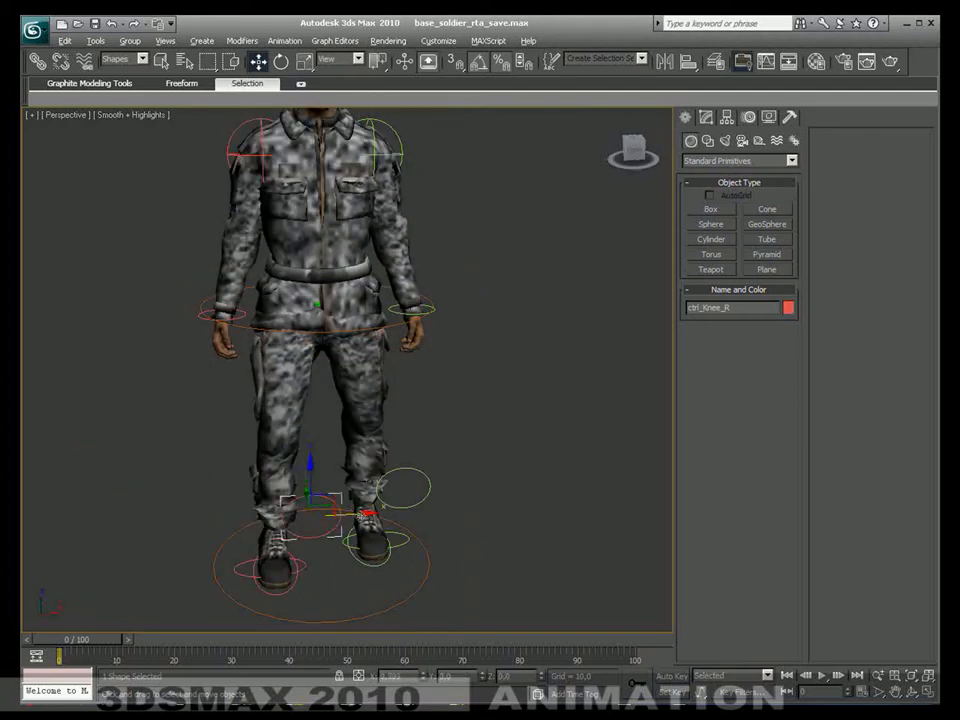
left_click_drag(429, 485, 410, 487)
Step: Rotate the hips control 15 degrees about the Z axis
middle_click_drag(540, 425, 454, 422, "alt")
middle_click_drag(465, 335, 338, 458)
left_click(249, 438)
right_click(249, 438)
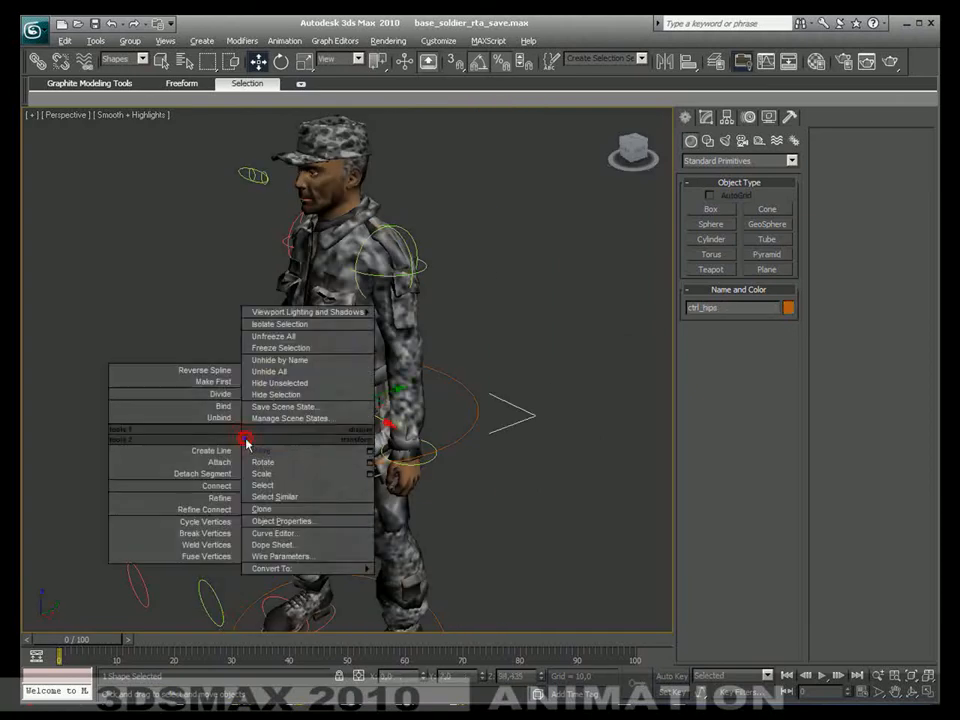
left_click(279, 467)
middle_click_drag(279, 467, 330, 428, "alt")
left_click_drag(314, 415, 313, 378)
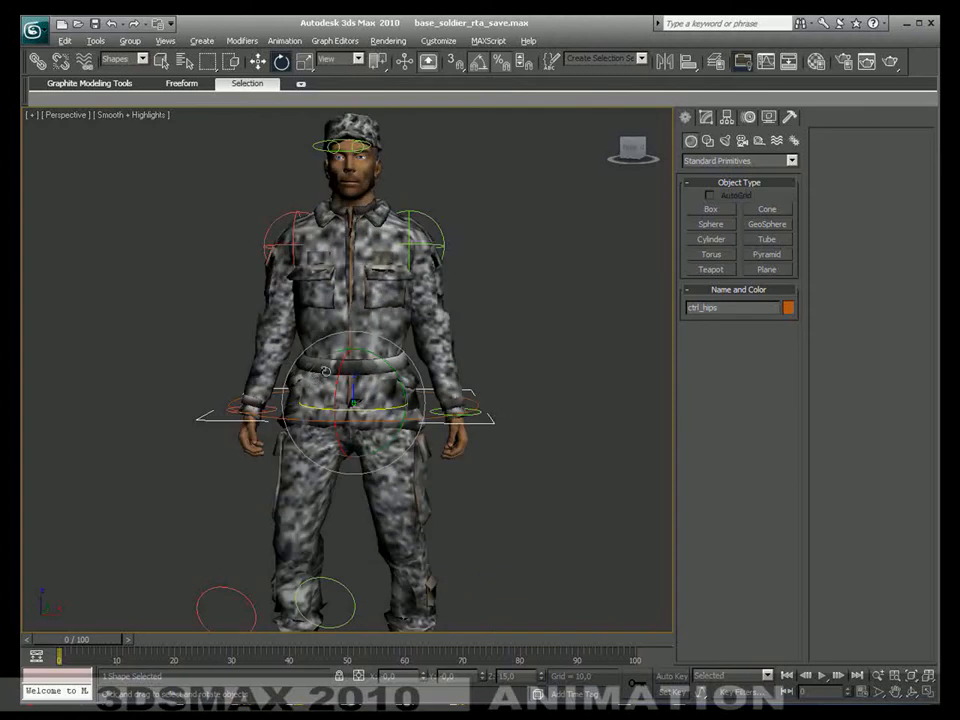
Step: Shift the hips control sideways along X to about 5.07
middle_click_drag(375, 372, 380, 342, "alt")
middle_click_drag(380, 342, 407, 365, "alt")
right_click(381, 321)
left_click(396, 336)
left_click_drag(371, 318, 386, 320)
Step: Tilt the hips control -5 degrees about the Y axis
right_click(382, 320)
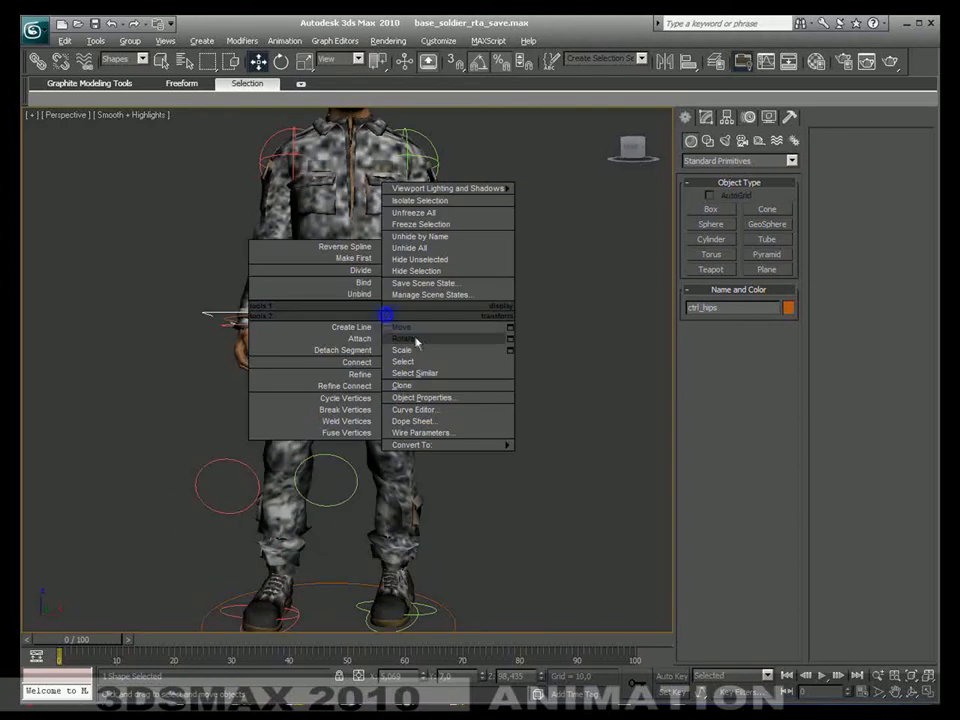
left_click(422, 340)
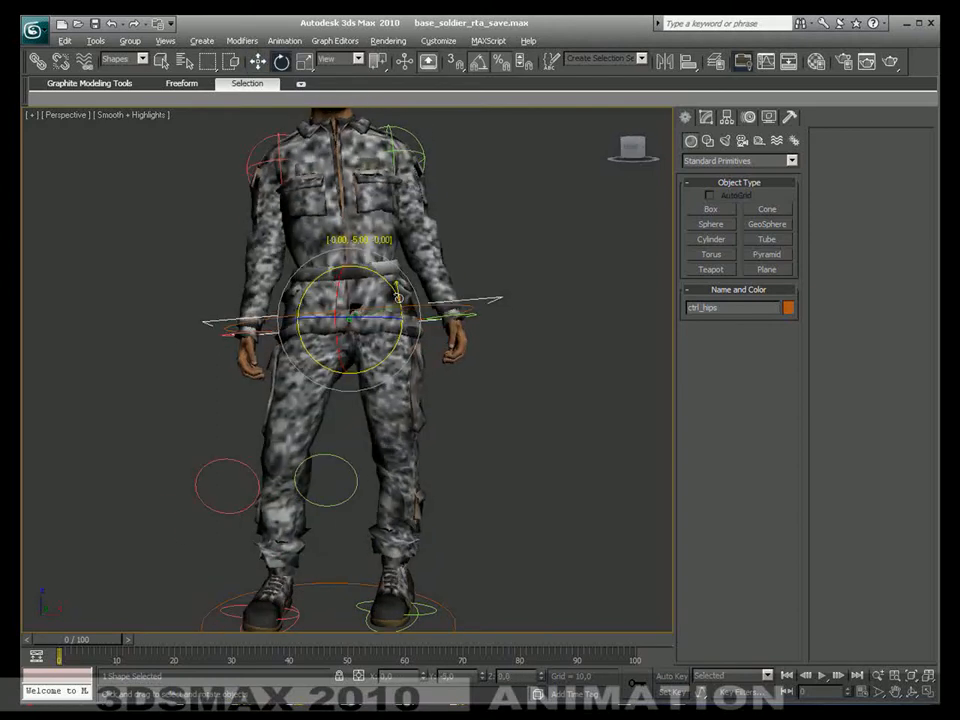
middle_click_drag(398, 307, 423, 362)
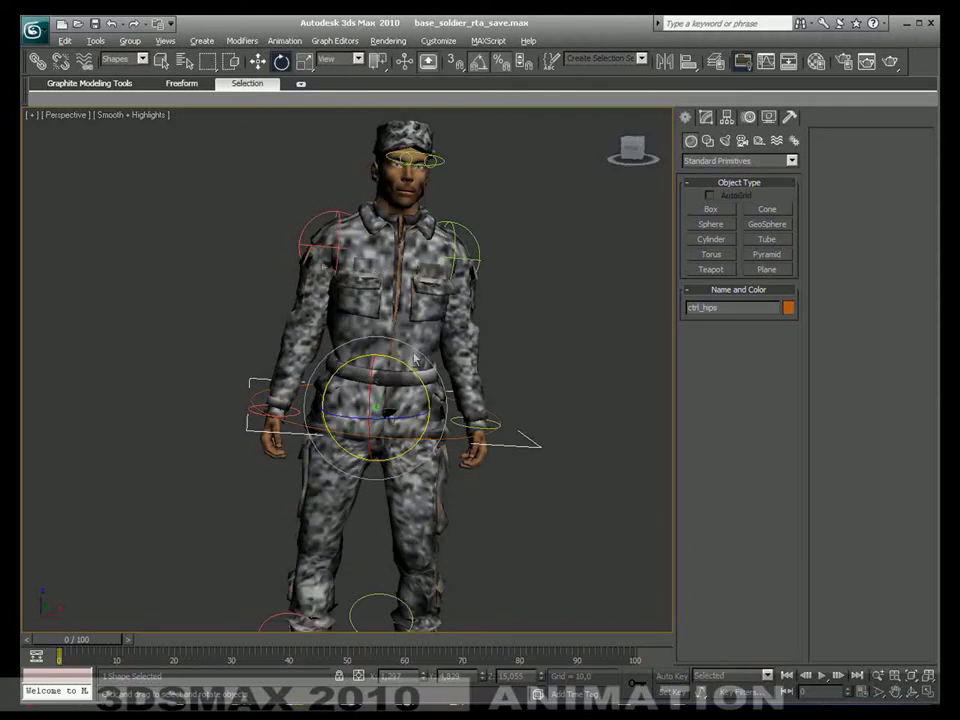
Step: Limit selection to bones, display the figure in wireframe and rotate the lumbar bone -5 degrees about Y
left_click(140, 58)
left_click(130, 172)
middle_click_drag(375, 330, 353, 348)
scroll(358, 410, "up", 5)
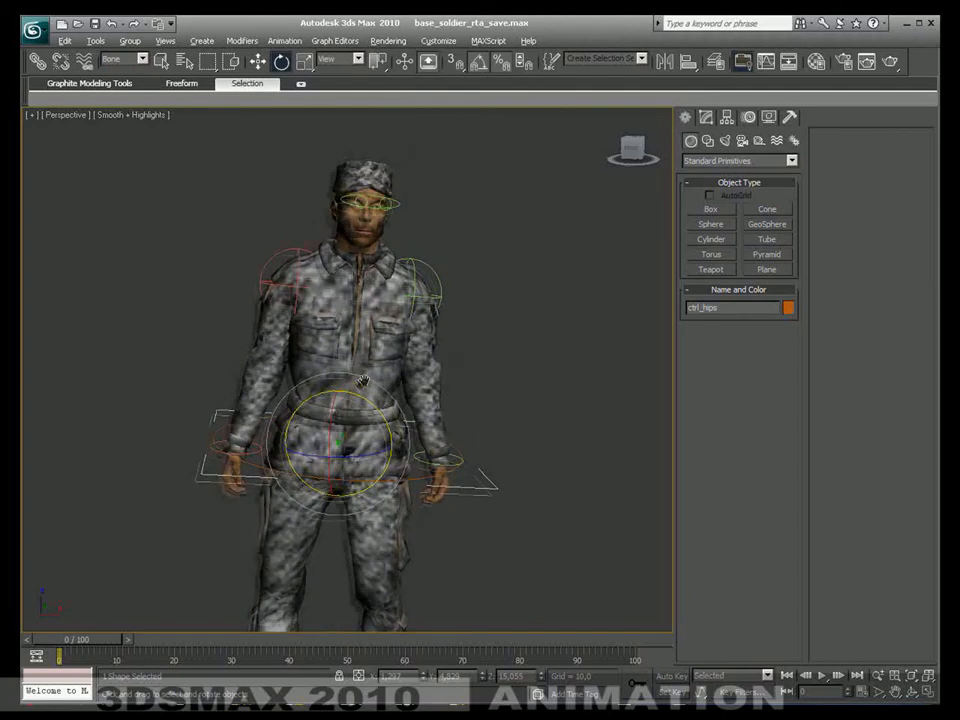
key("F3")
middle_click_drag(358, 410, 402, 397)
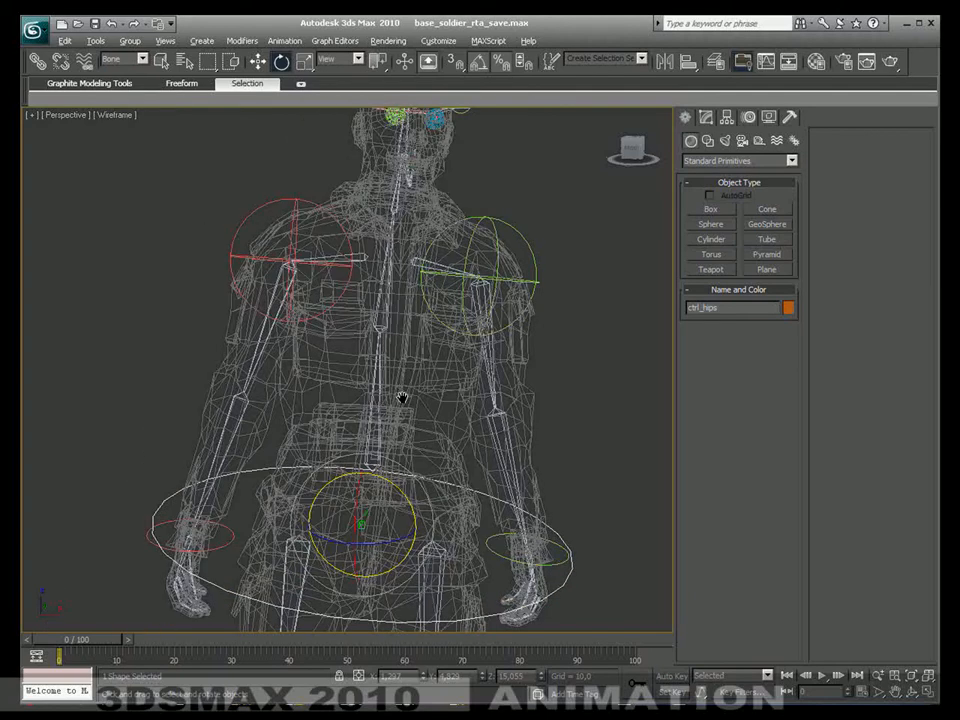
left_click(372, 407)
left_click_drag(411, 435, 409, 432)
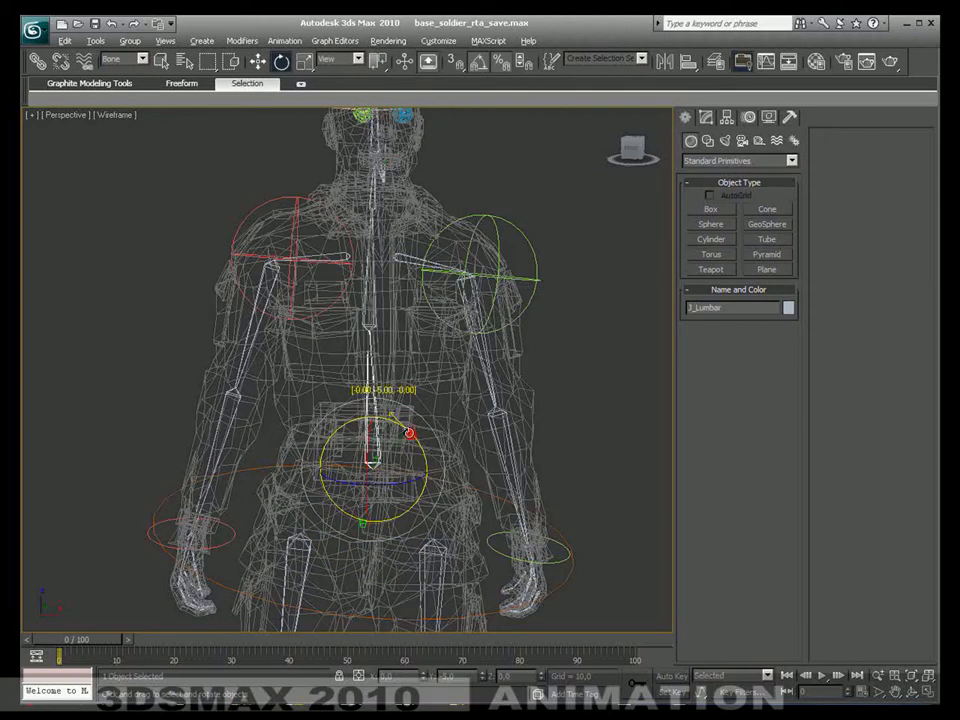
Step: Tilt the dorsal bone sideways and readjust the lumbar bone's tilt to balance the spine over the hips
left_click(373, 306)
left_click_drag(415, 306, 413, 301)
left_click(378, 435)
left_click_drag(389, 420, 393, 422)
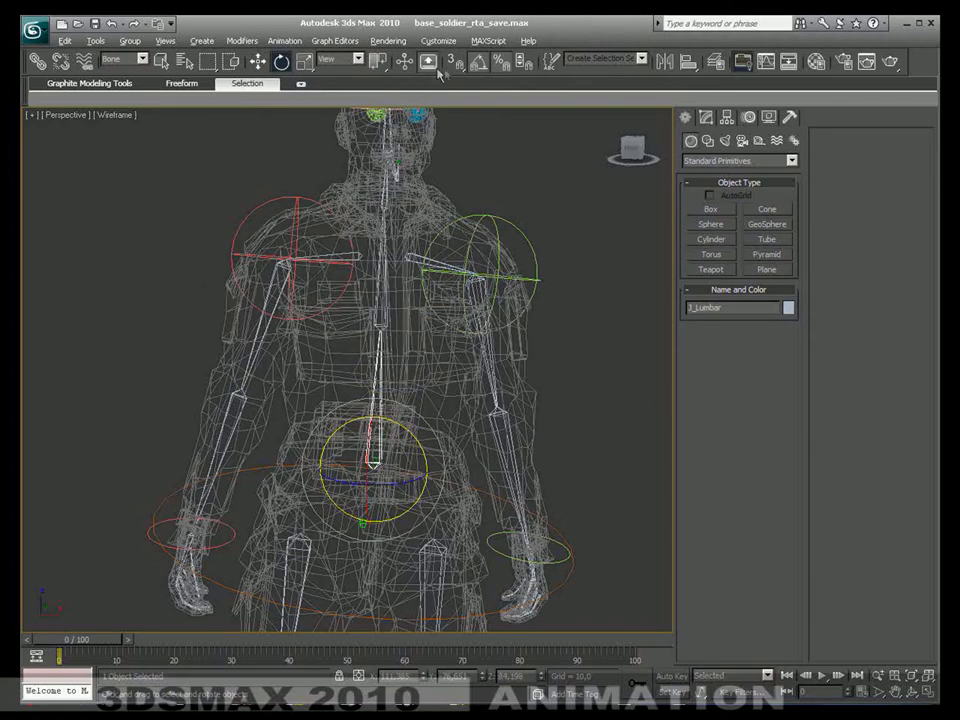
left_click_drag(408, 432, 404, 431)
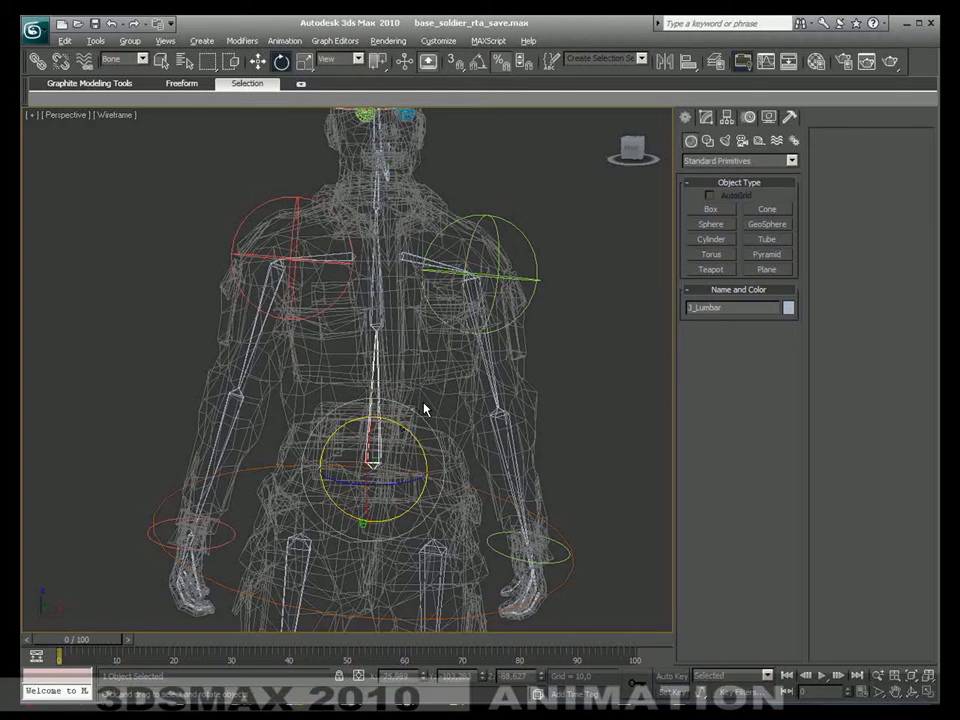
Step: Return the viewport to smooth shading and examine the torso pose from several angles
key("F3")
mouse_move(412, 342)
middle_mouse_down("alt")
mouse_move(388, 347)
mouse_move(396, 328)
middle_mouse_up("alt")
mouse_move(400, 432)
middle_mouse_down("alt")
mouse_move(408, 468)
mouse_move(402, 438)
middle_mouse_up("alt")
key("F3")
key("F3")
left_click_drag(408, 405, 410, 408)
middle_click_drag(410, 410, 447, 447, "alt")
scroll(430, 423, "down", 3)
Step: Limit selection to shapes and move the left hand control to adjust the left arm's pose
right_click(471, 484)
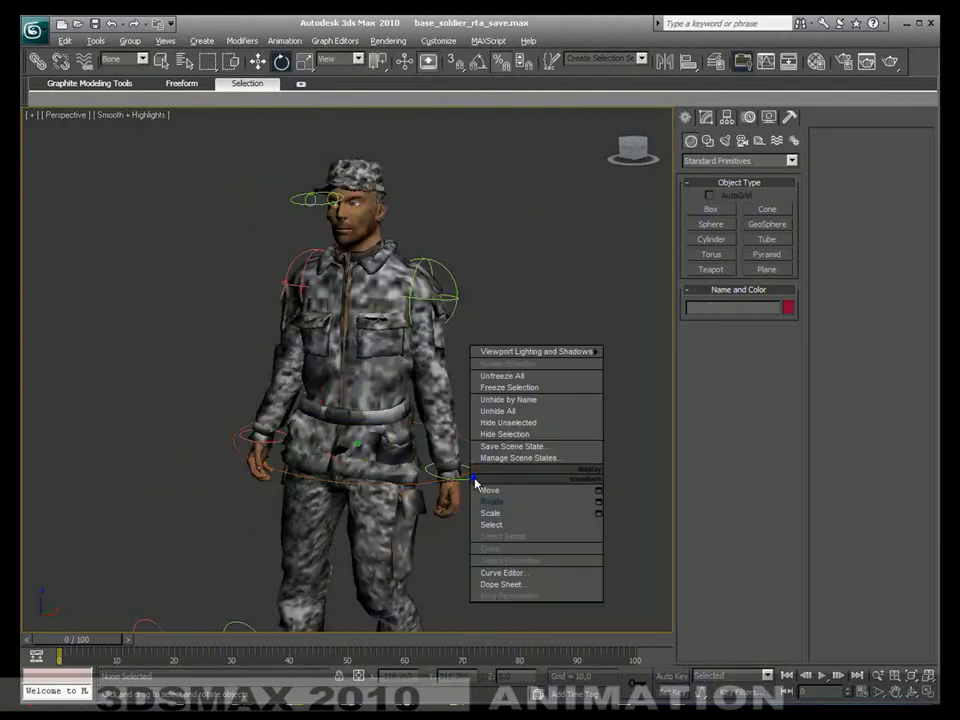
left_click(476, 490)
left_click(120, 62)
left_click(135, 93)
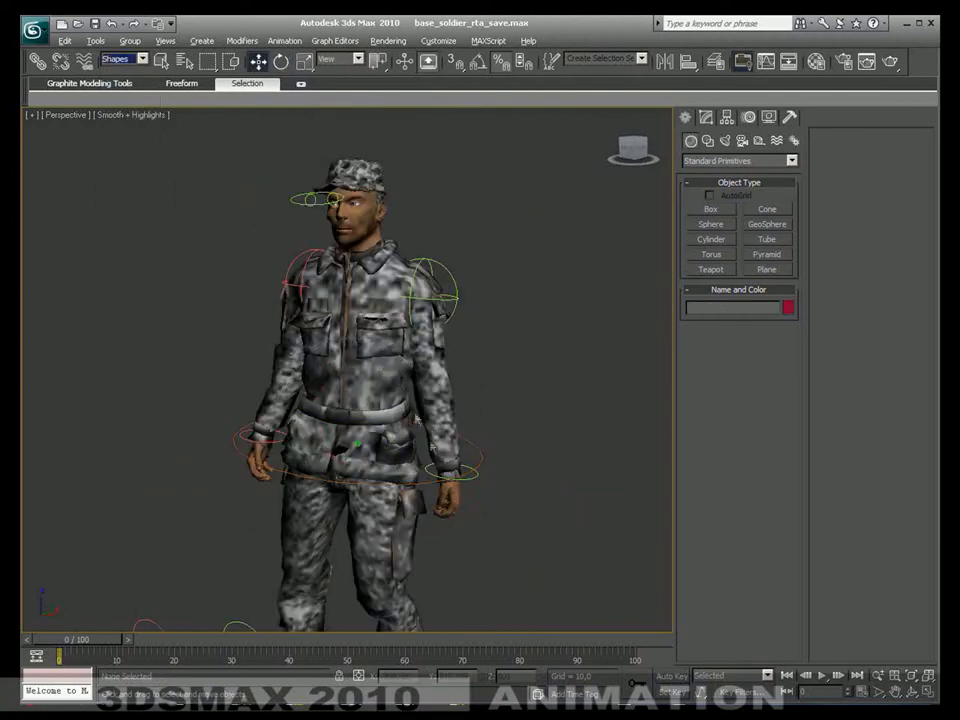
left_click(477, 479)
middle_click_drag(477, 479, 420, 477, "alt")
left_click_drag(471, 449, 445, 437)
Step: Move the right hand control to adjust the right arm's pose
middle_click_drag(445, 437, 599, 461, "alt")
left_click(203, 486)
middle_click_drag(203, 486, 348, 507, "alt")
left_click_drag(213, 469, 243, 449)
middle_click_drag(335, 452, 163, 439, "alt")
middle_click_drag(336, 430, 291, 362)
scroll(291, 362, "down", 3)
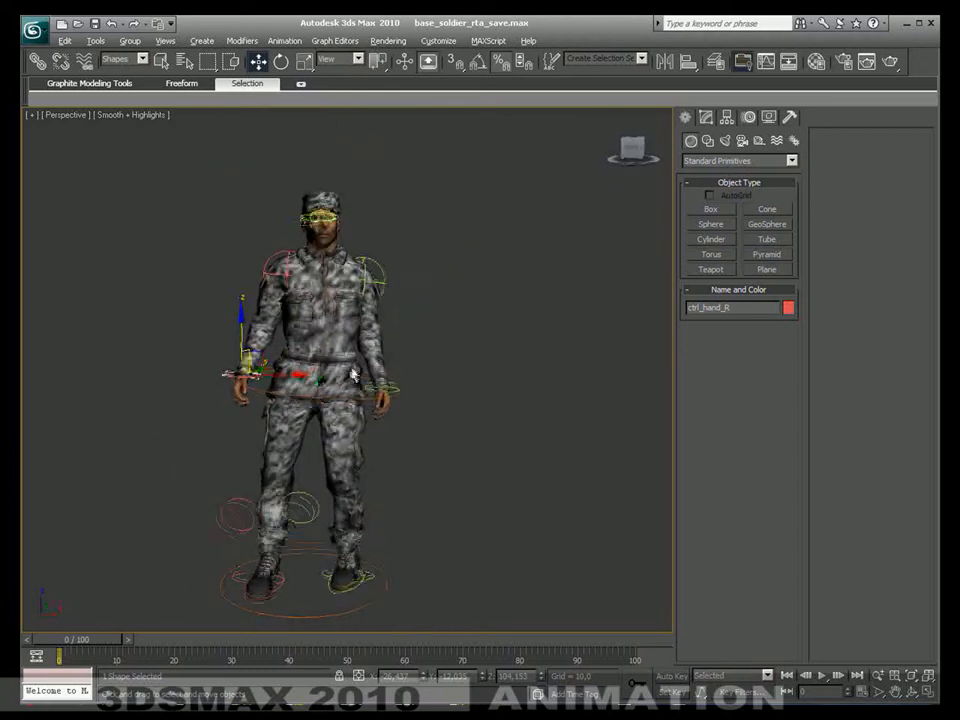
Step: Select the left foot control and move it slightly outward
left_click(343, 572)
middle_click_drag(343, 572, 379, 600, "alt")
left_click(307, 583)
left_click_drag(350, 598, 366, 599)
left_click(354, 590)
middle_click_drag(366, 596, 348, 549)
Step: Rotate the left foot control and fine-tune its position on the ground
right_click(348, 549)
left_click(381, 577)
left_click_drag(340, 572, 366, 565)
right_click(362, 548)
left_click(381, 564)
middle_click_drag(381, 561, 330, 537, "alt")
mouse_move(365, 532)
left_mouse_down()
mouse_move(348, 540)
mouse_move(377, 544)
left_mouse_up()
Step: Move the hips control along X to about 2.19 to rebalance the stance
middle_click_drag(378, 543, 399, 399, "alt")
left_click(343, 338)
left_click_drag(343, 338, 348, 338)
Step: Limit selection to bones, pick the head bone in wireframe and turn the head toward the soldier's left in shaded view
middle_click_drag(348, 338, 352, 440)
scroll(327, 348, "up", 5)
middle_click_drag(327, 348, 373, 404)
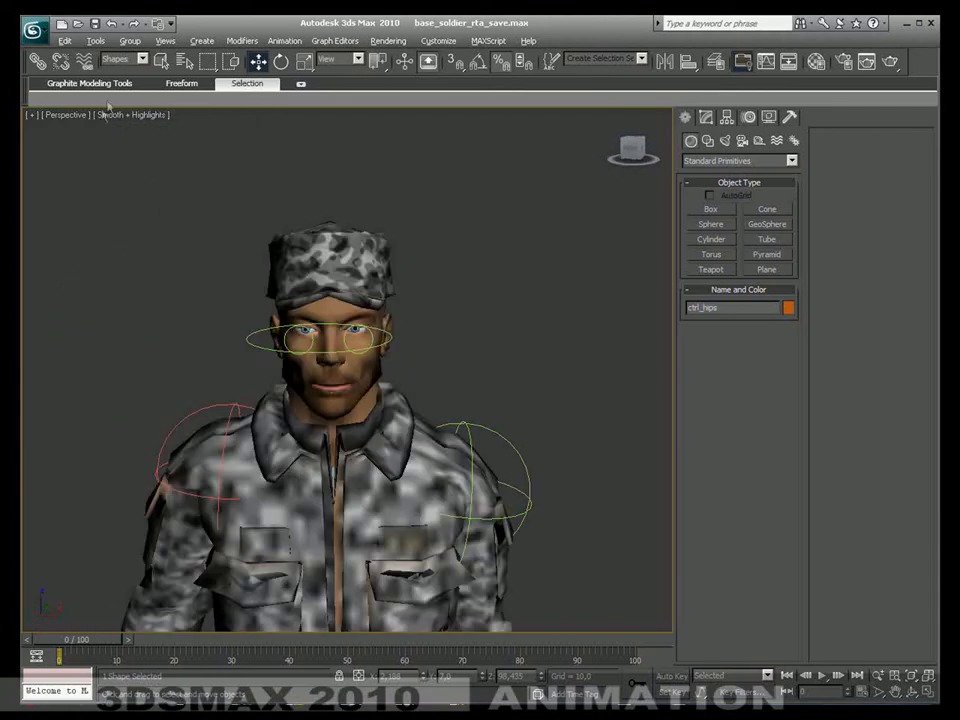
left_click(130, 58)
left_click(128, 172)
key("F3")
left_click(332, 358)
key("F3")
right_click(352, 374)
left_click(374, 398)
middle_click_drag(400, 416, 342, 412, "alt")
left_click_drag(334, 369, 374, 372)
Step: Limit selection to shapes and lower the left shoulder control slightly along Z
scroll(443, 411, "down", 3)
middle_click_drag(396, 402, 422, 282, "alt")
scroll(443, 411, "down", 3)
scroll(368, 382, "up", 4)
left_click(424, 258)
key("w")
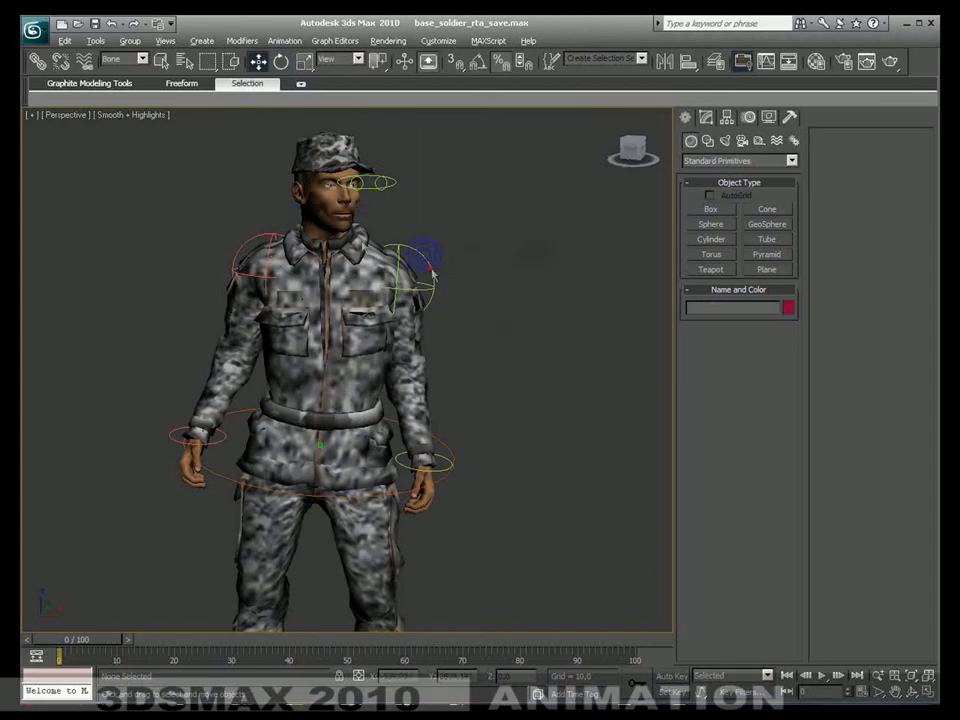
left_click(142, 58)
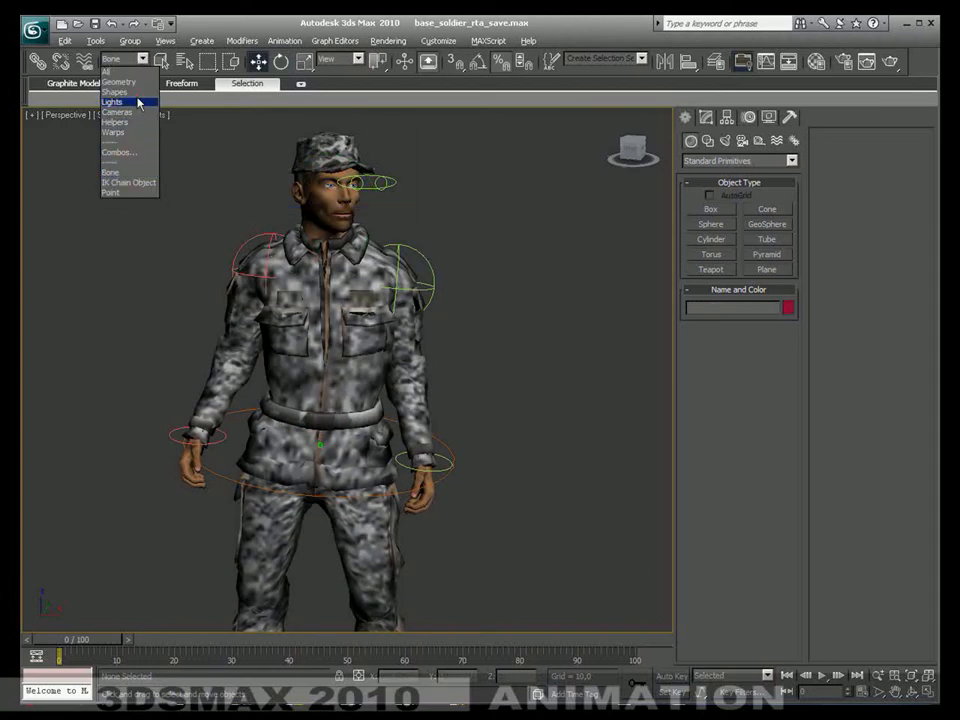
left_click(115, 92)
left_click(405, 243)
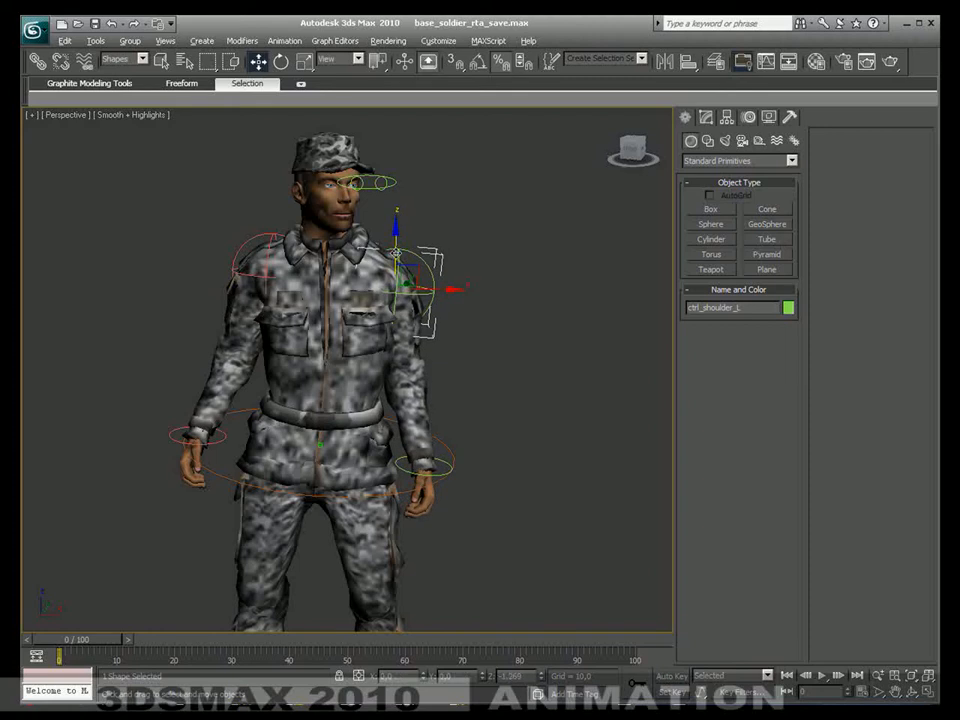
Step: Lower the right shoulder control slightly along Z
left_click(254, 236)
left_click_drag(268, 216, 268, 222)
middle_click_drag(419, 338, 414, 298, "alt")
scroll(412, 300, "down", 4)
mouse_move(396, 370)
middle_mouse_down("alt")
mouse_move(380, 352)
mouse_move(395, 370)
middle_mouse_up("alt")
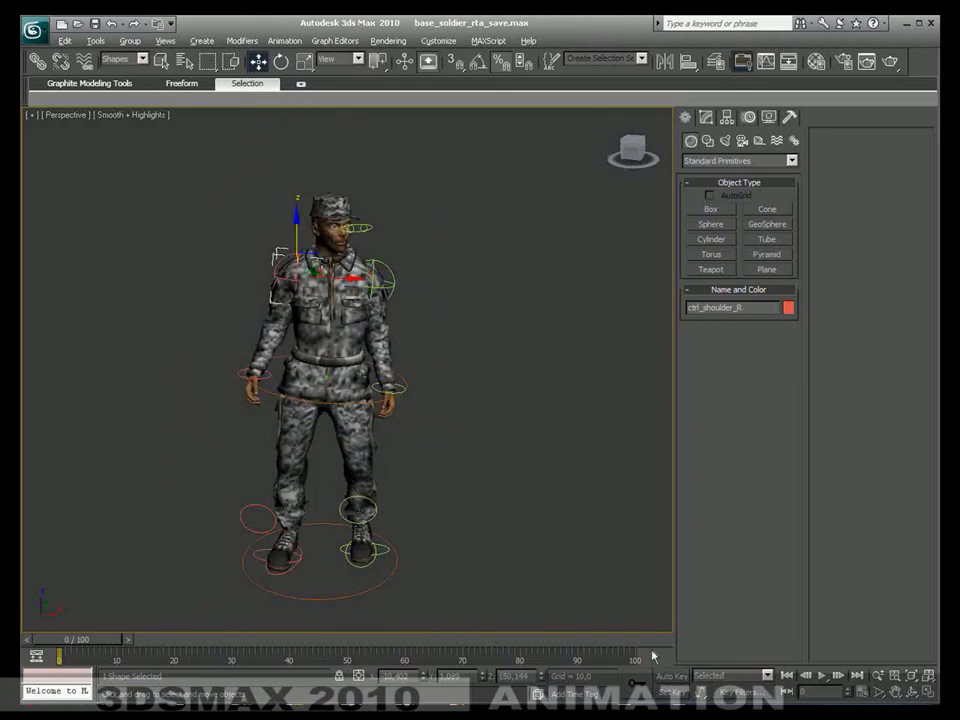
Step: Turn on Auto Key, go to frame 10 and rotate the hips control to a new pose
left_click(671, 677)
left_click_drag(79, 645, 143, 647)
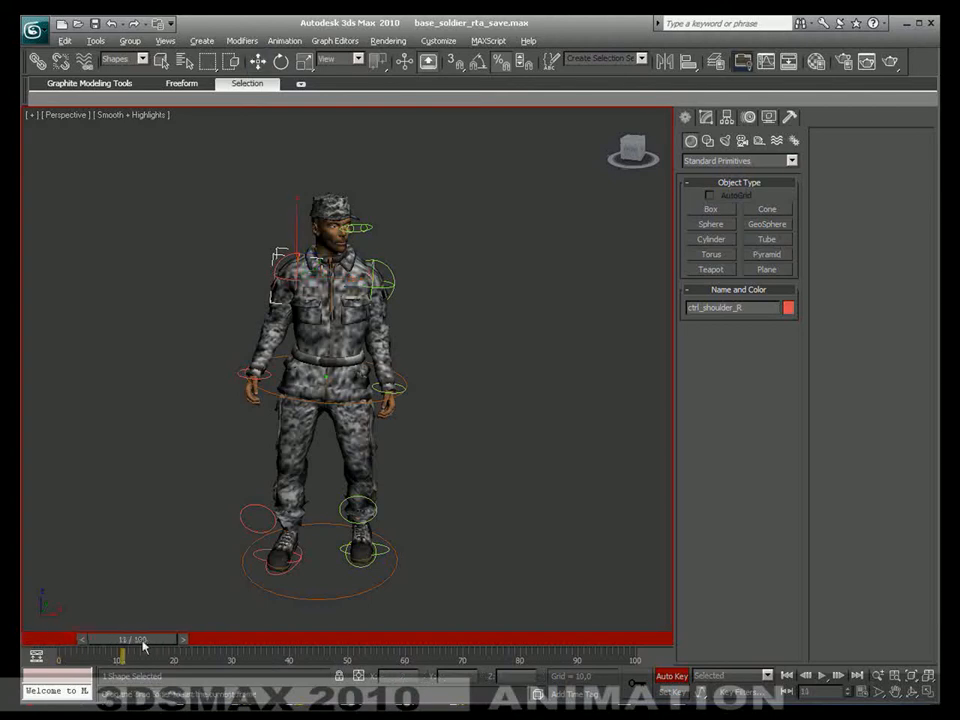
scroll(313, 312, "up", 5)
left_click(322, 472)
right_click(322, 472)
left_click(345, 517)
left_click_drag(344, 434, 362, 374)
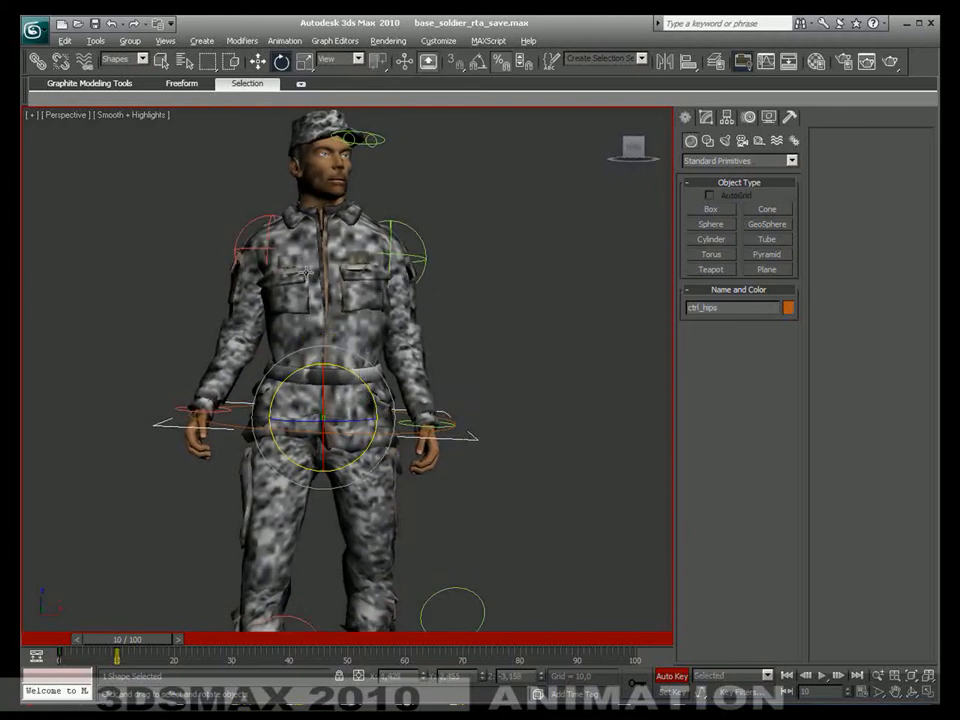
Step: Limit selection to bones, show the wireframe and rotate the lumbar bone at frame 10
left_click(128, 65)
left_click(100, 130)
scroll(337, 344, "up", 3)
key("F3")
left_click(345, 382)
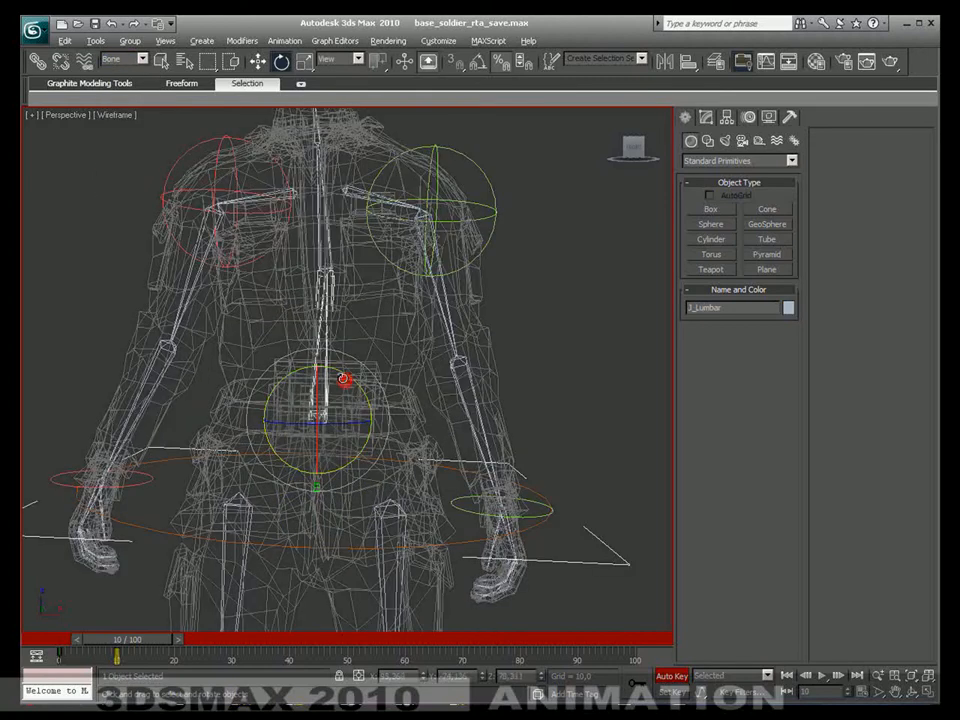
left_click_drag(353, 389, 360, 388)
Step: Rotate the dorsal bone at frame 10 to counter the hip tilt
left_click(328, 250)
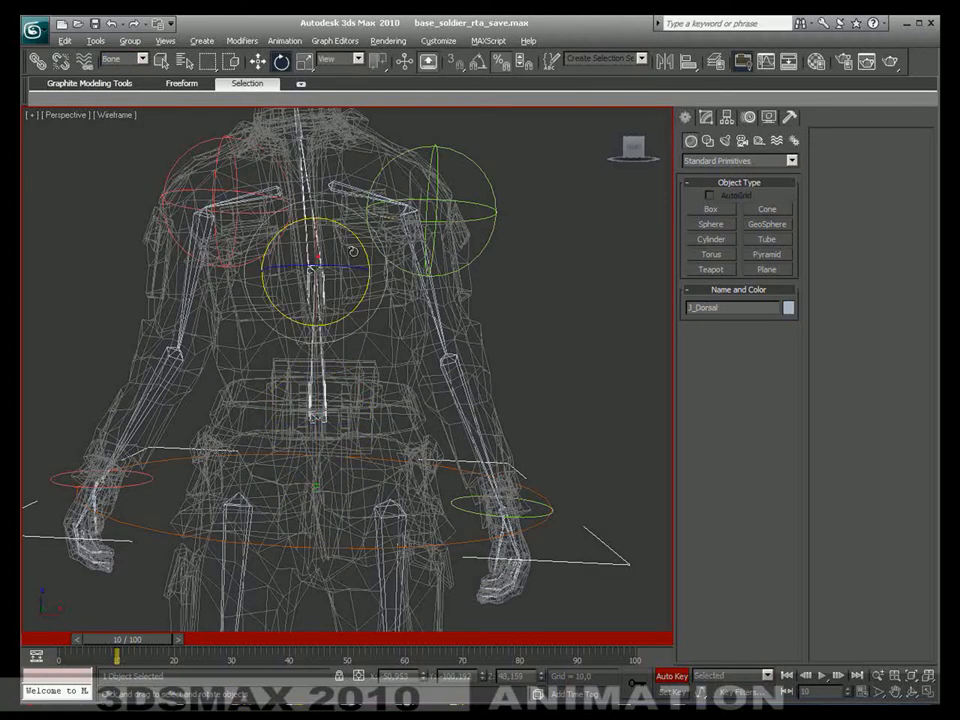
middle_click_drag(351, 251, 365, 392)
left_click_drag(364, 392, 378, 385)
Step: Turn the head bone toward the soldier's right at frame 10 and fine-tune it in smooth shading
left_click(340, 221)
left_click_drag(372, 233, 301, 234)
key("F3")
middle_click_drag(399, 397, 384, 373)
left_click_drag(323, 222, 312, 236)
Step: Limit selection to shapes, go to frame 5 and move the look-at control along X to redirect the eyes
middle_click_drag(312, 236, 348, 385)
right_click(303, 323)
left_click(319, 333)
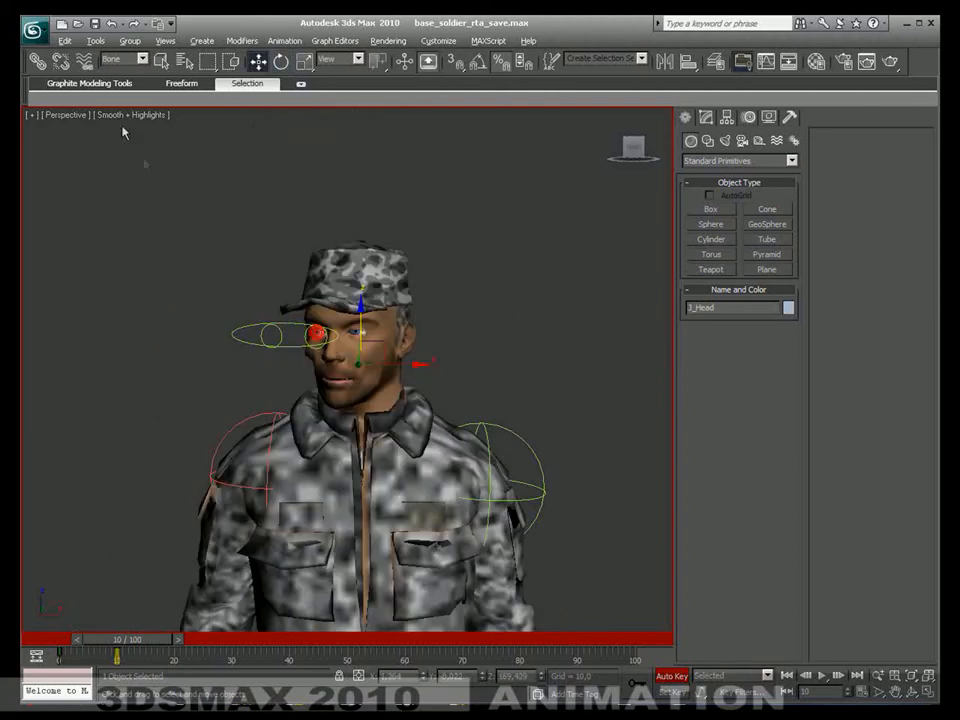
left_click(128, 60)
left_click(132, 92)
left_click_drag(148, 643, 125, 642)
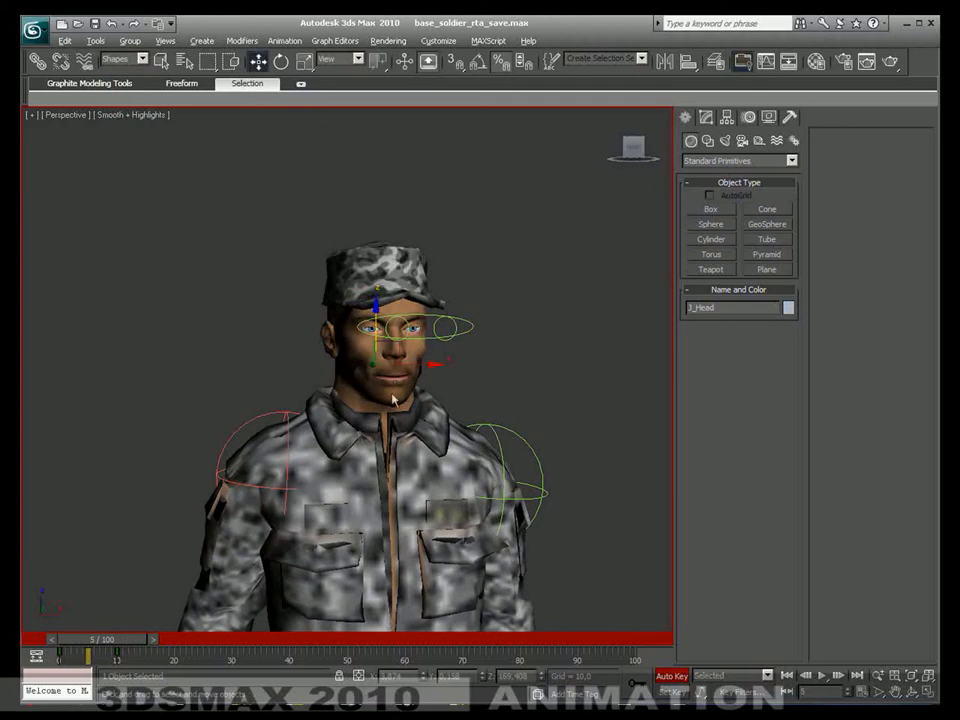
left_click(469, 329)
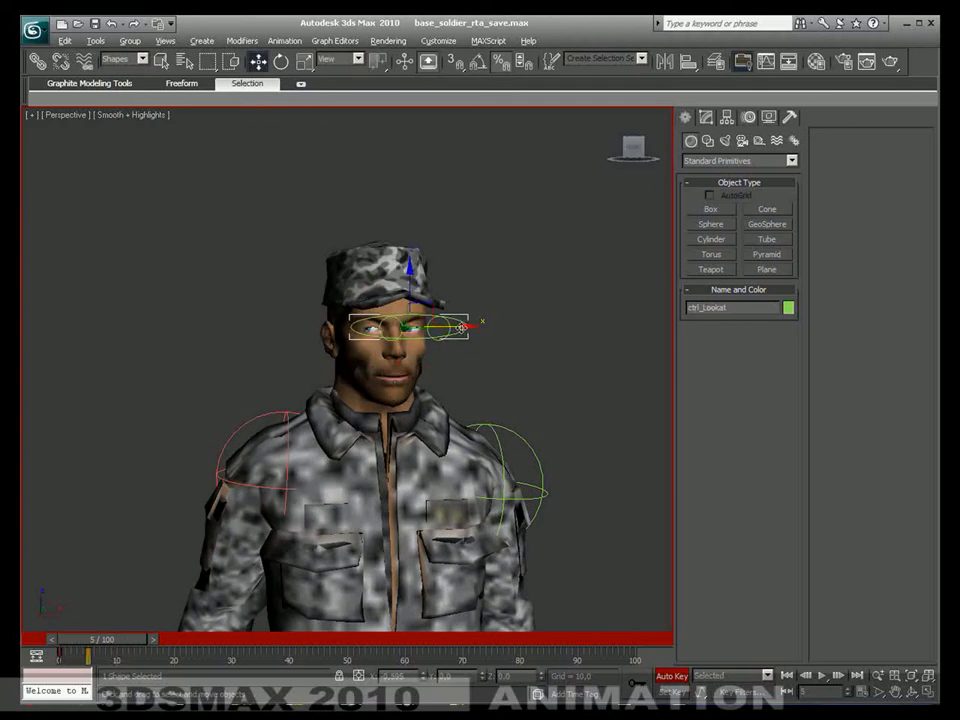
Step: At frame 10, switch to the Local coordinate system and reposition the look-at control in front of the face
left_click_drag(115, 640, 146, 660)
key("w")
middle_click_drag(339, 403, 327, 255, "alt")
left_click(340, 59)
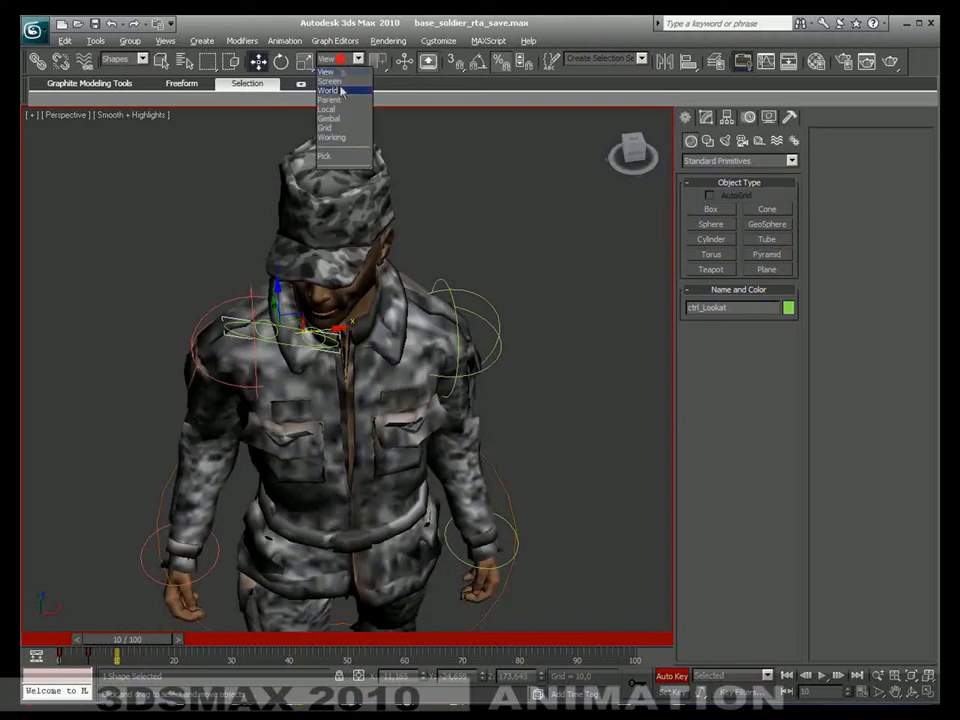
left_click(341, 109)
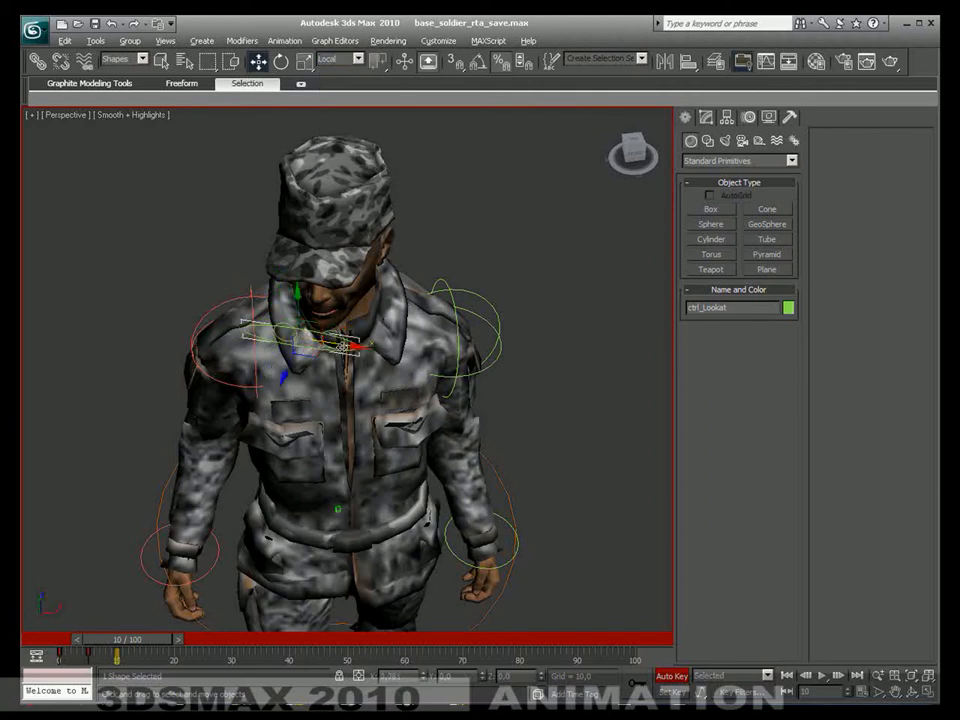
left_click_drag(340, 346, 372, 349)
middle_click_drag(372, 349, 381, 323, "alt")
left_click_drag(364, 332, 340, 336)
Step: Lower the hips control slightly along Z at frame 10
middle_click_drag(335, 338, 300, 372, "alt")
middle_click_drag(287, 327, 317, 392, "alt")
scroll(325, 400, "down", 4)
middle_click_drag(350, 560, 332, 388)
right_click(332, 388)
right_click(341, 394)
middle_click_drag(369, 434, 338, 490, "alt")
scroll(338, 493, "down", 3)
left_click_drag(136, 638, 116, 648)
key("w")
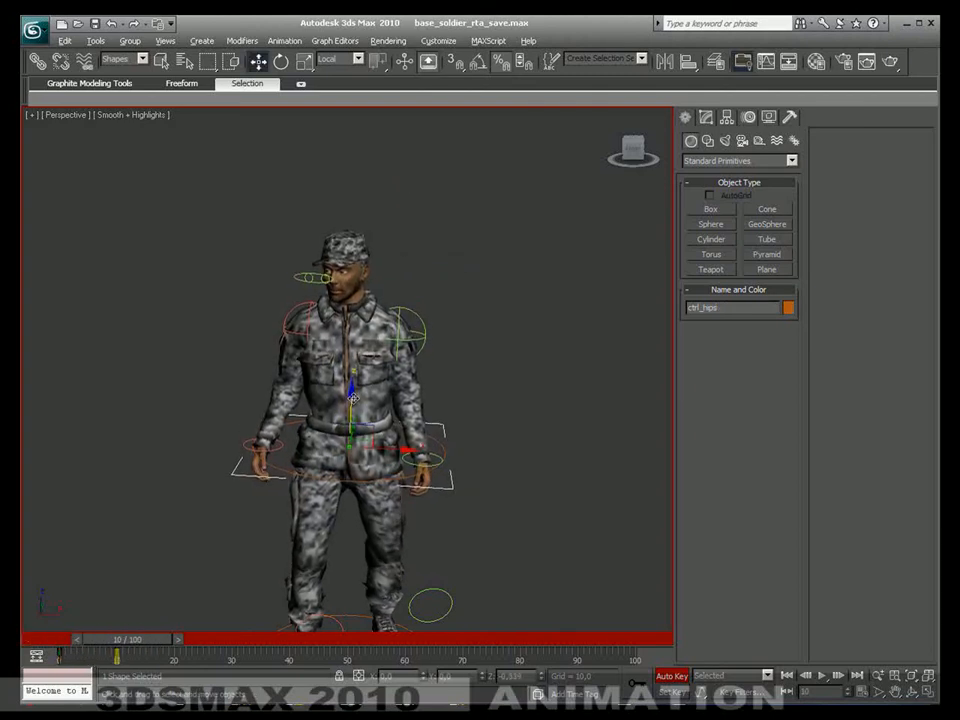
Step: Scrub through the keyed motion from the start and move the time slider to frame 20
left_click_drag(152, 643, 80, 648)
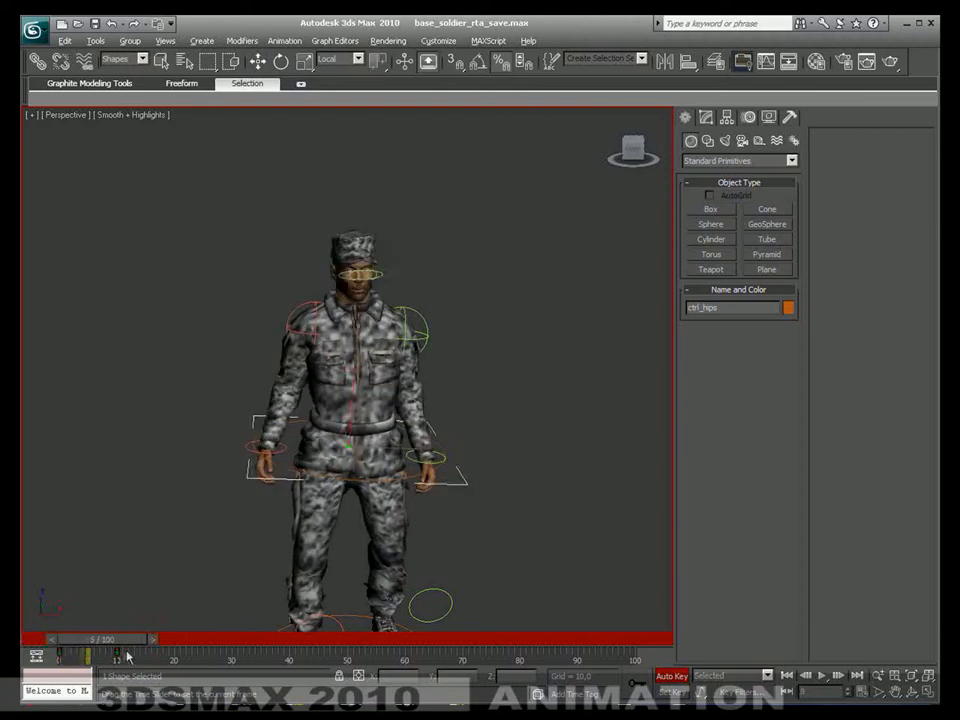
left_click_drag(157, 662, 194, 663)
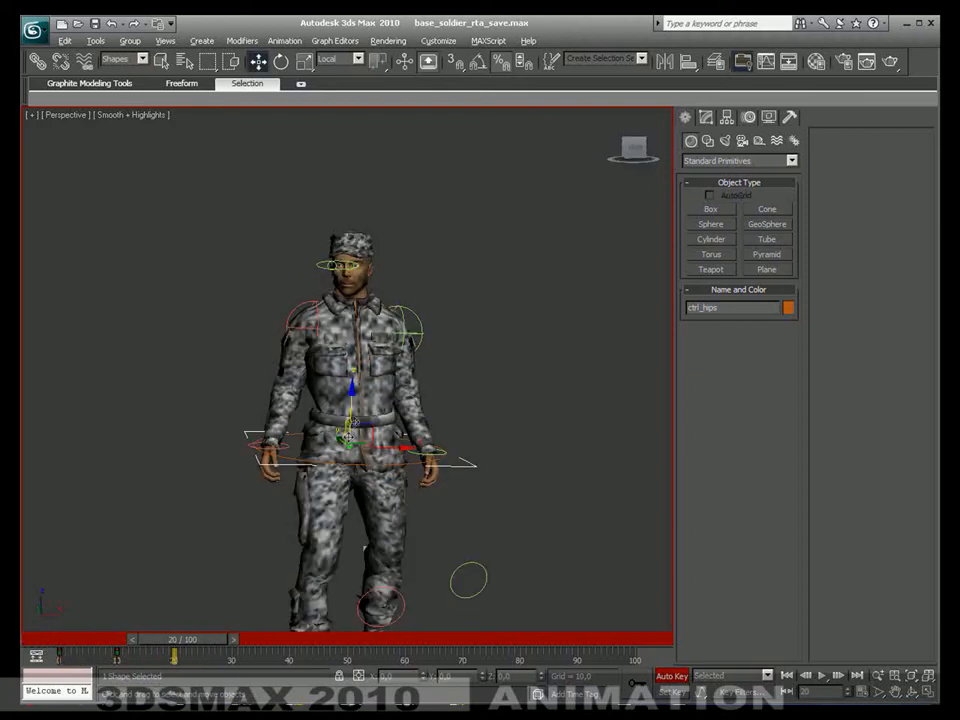
Step: Rotate the hips control at frame 20 and shift it slightly along X
right_click(364, 448)
left_click(378, 470)
left_click_drag(372, 456, 171, 489)
right_click(317, 446)
left_click(336, 457)
left_click_drag(380, 448, 390, 448)
Step: Rotate the left foot control about Z and, at frame 5, rotate the right foot control slightly about Z
middle_click_drag(371, 487, 455, 515, "alt")
middle_click_drag(455, 515, 463, 438)
middle_click_drag(463, 438, 400, 538, "alt")
left_click(402, 579)
left_click_drag(186, 640, 111, 636)
right_click(375, 535)
left_click(393, 548)
left_click_drag(393, 548, 371, 544)
mouse_move(118, 643)
left_mouse_down()
mouse_move(56, 639)
mouse_move(178, 654)
mouse_move(50, 648)
mouse_move(116, 645)
left_mouse_up()
left_click_drag(291, 571, 288, 570)
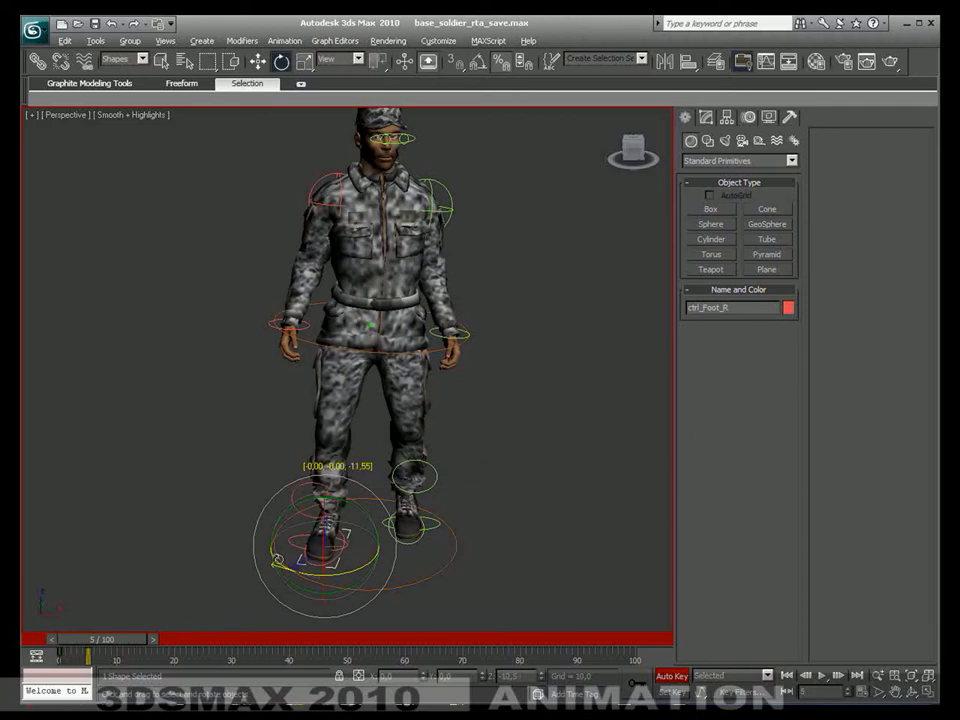
left_click_drag(116, 645, 60, 656)
Step: Scrub and play the animation to examine the timing of the foot rotation
left_click(410, 543)
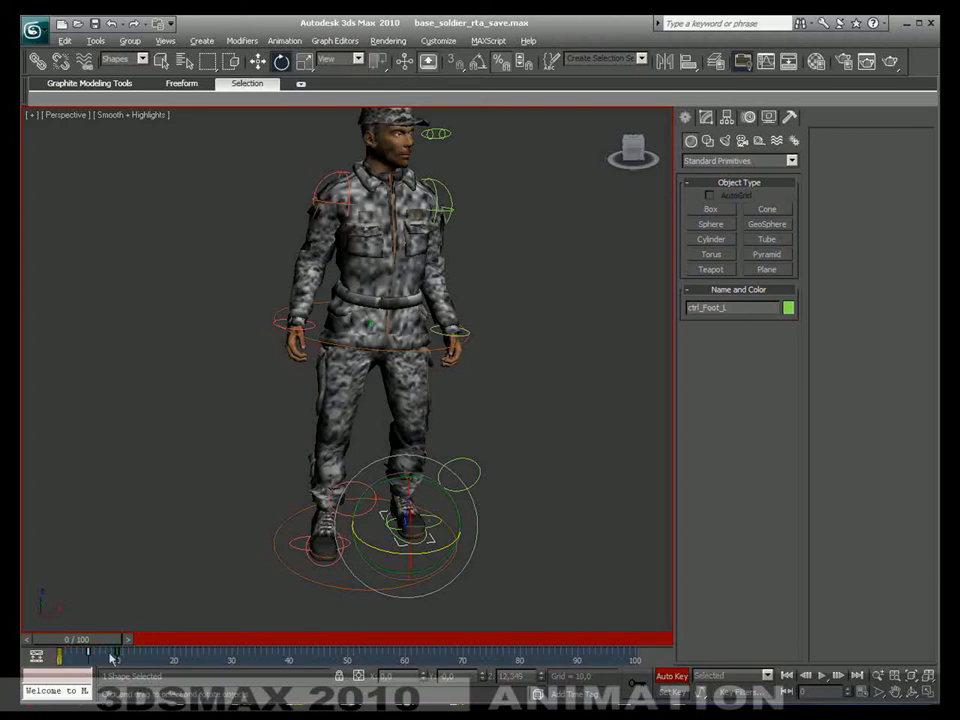
left_click_drag(104, 656, 104, 652)
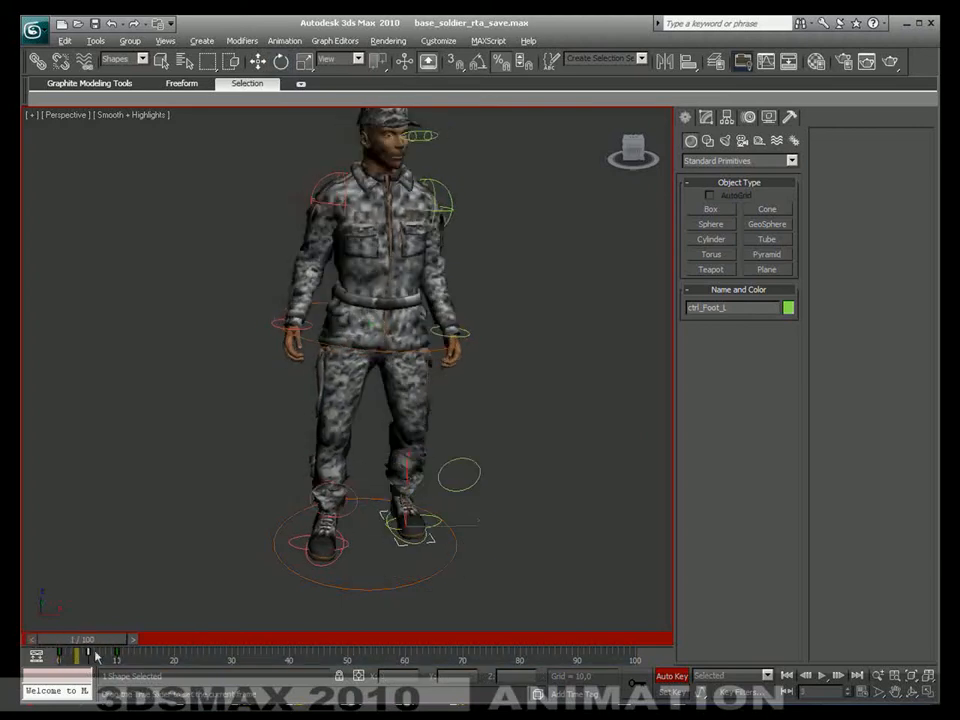
left_click_drag(194, 660, 152, 660)
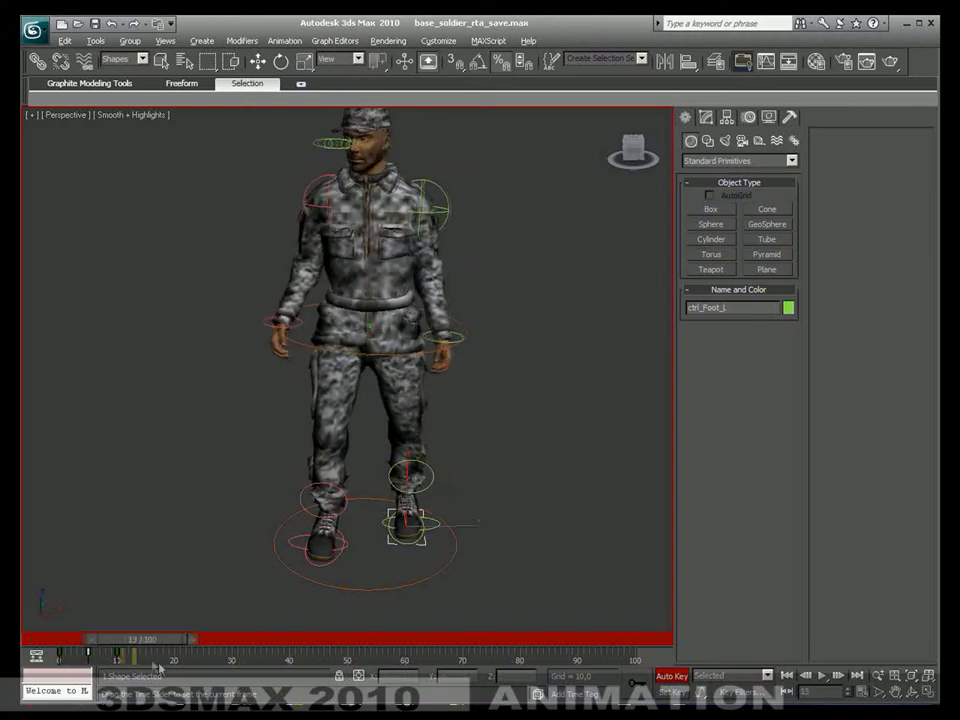
left_click(823, 676)
left_click(827, 679)
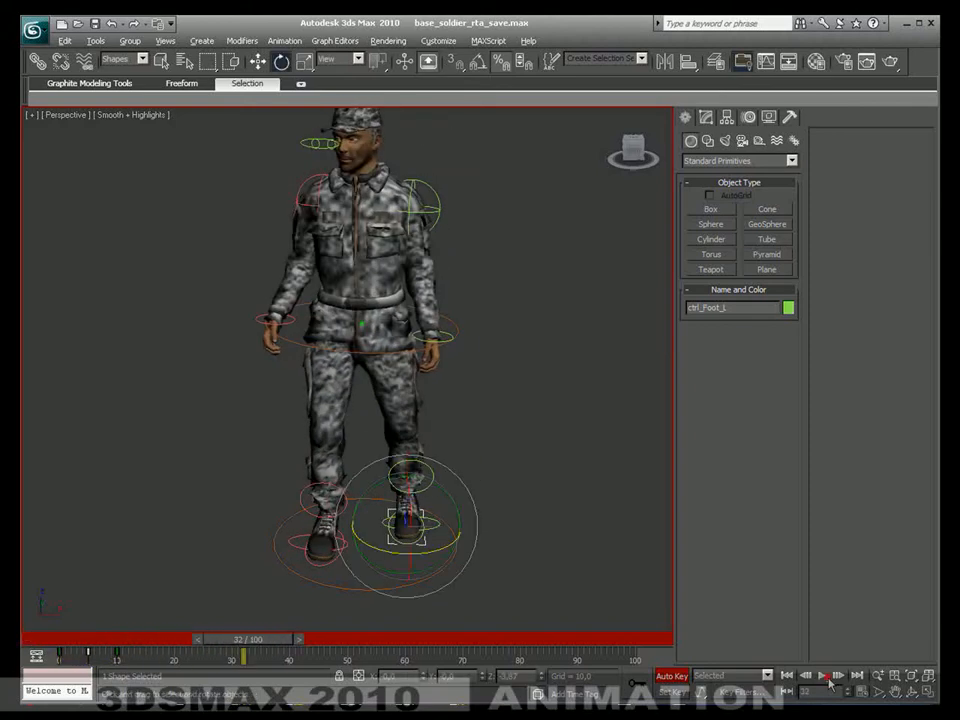
left_click_drag(273, 641, 72, 648)
left_click(821, 675)
left_click(821, 676)
Step: Retime the foot controls' keys to frames 7 and 16 for the left foot and frame 7 for the right, checking with playback
left_click_drag(220, 640, 172, 650)
left_click_drag(116, 656, 99, 643)
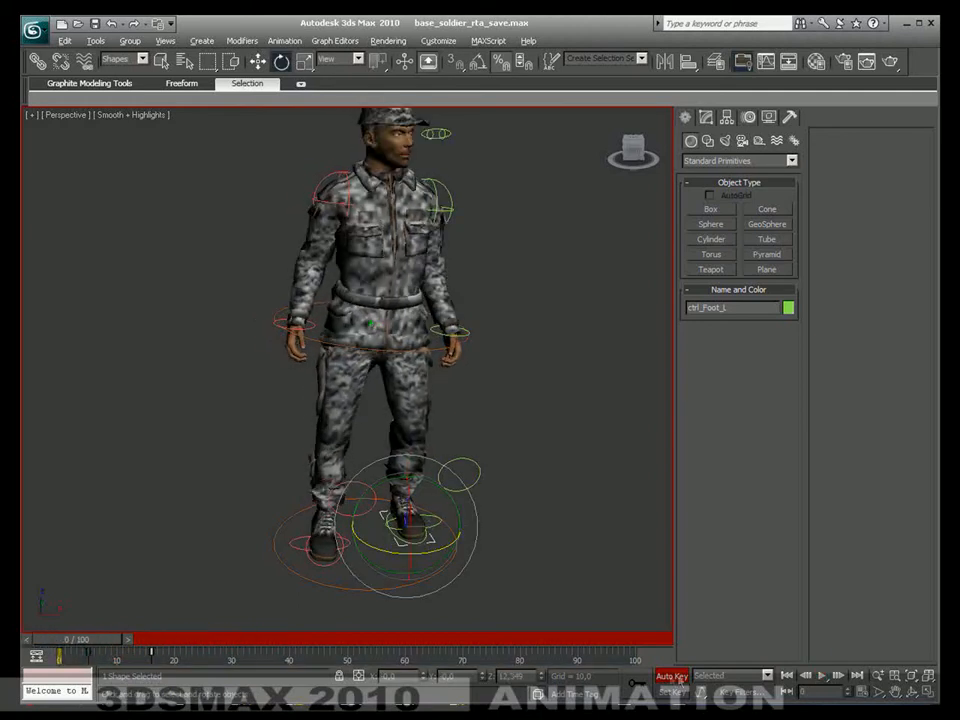
left_click(821, 677)
left_click_drag(358, 637, 70, 648)
left_click(278, 547)
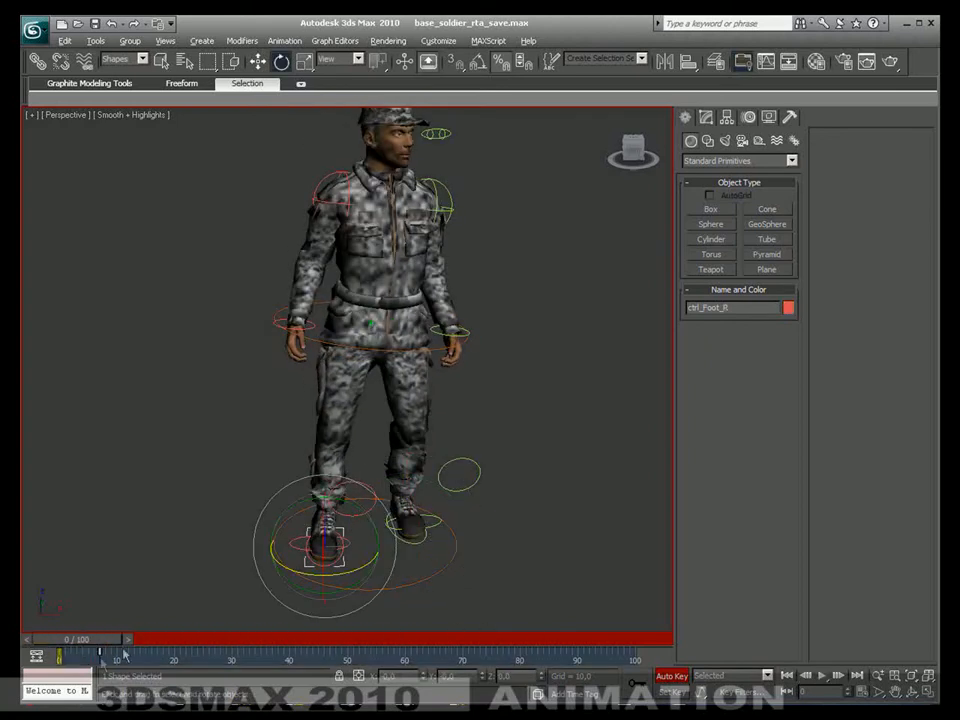
left_click(405, 520)
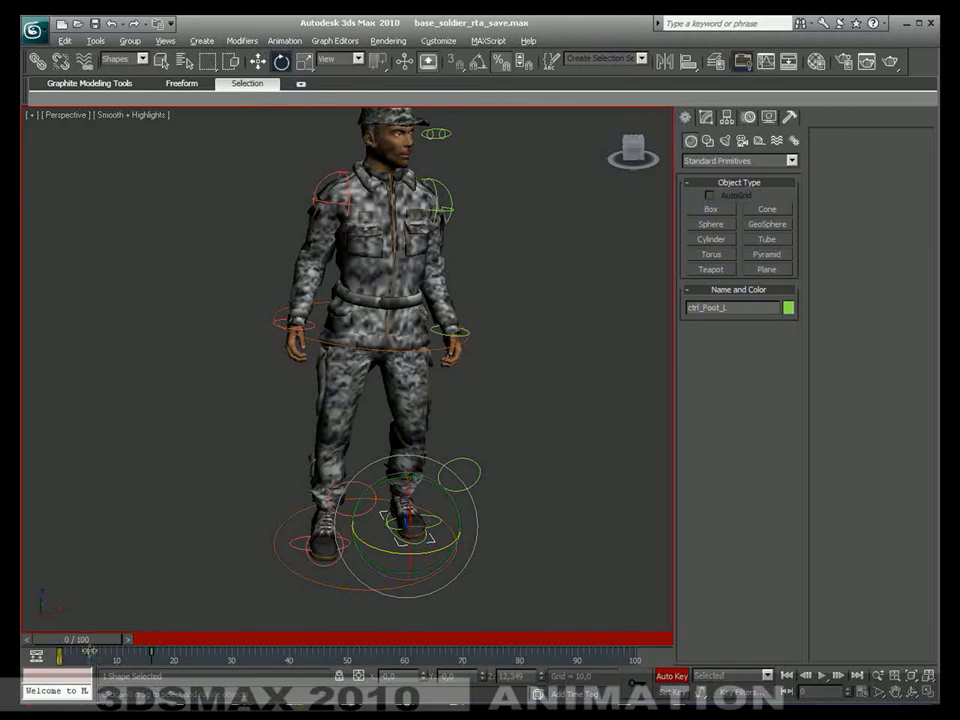
left_click(821, 677)
left_click(821, 677)
Step: Reposition the right hand control at frame 17
left_click_drag(354, 637, 171, 658)
left_click(257, 321)
key("w")
middle_click_drag(225, 530, 383, 507, "alt")
left_click_drag(262, 297, 204, 297)
left_click_drag(168, 637, 66, 652)
Step: Reposition the left hand control slightly at frame 6
middle_click_drag(272, 505, 110, 499, "alt")
mouse_move(91, 639)
left_mouse_down()
mouse_move(212, 661)
mouse_move(80, 643)
left_mouse_up()
left_click(468, 329)
middle_click_drag(532, 391, 420, 503, "alt")
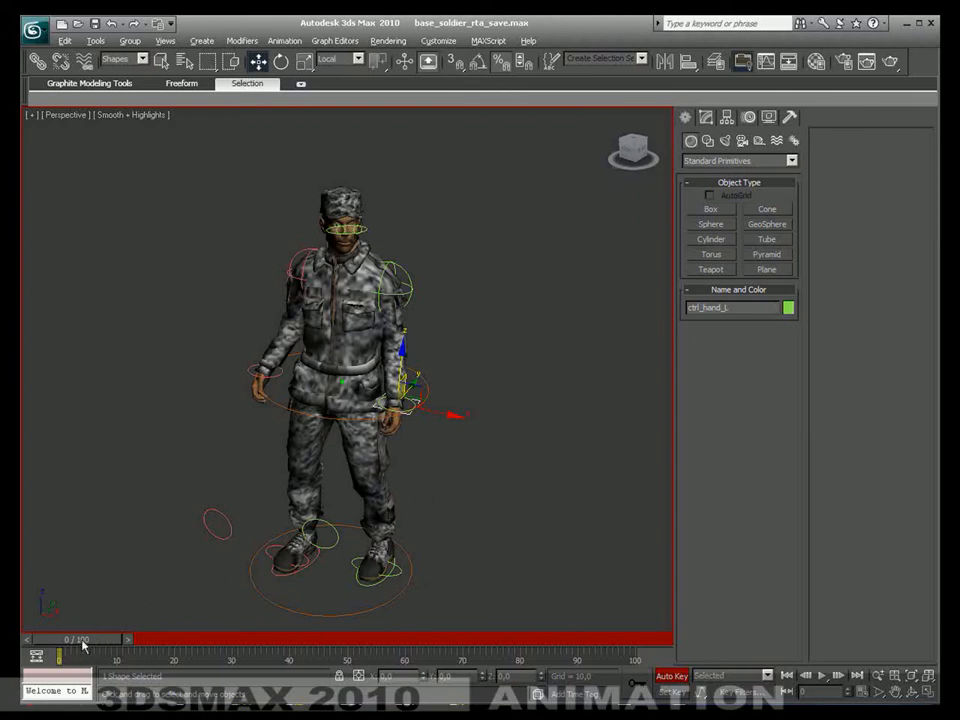
middle_click_drag(266, 499, 189, 513, "alt")
left_click_drag(91, 640, 124, 651)
middle_click_drag(325, 495, 455, 520, "alt")
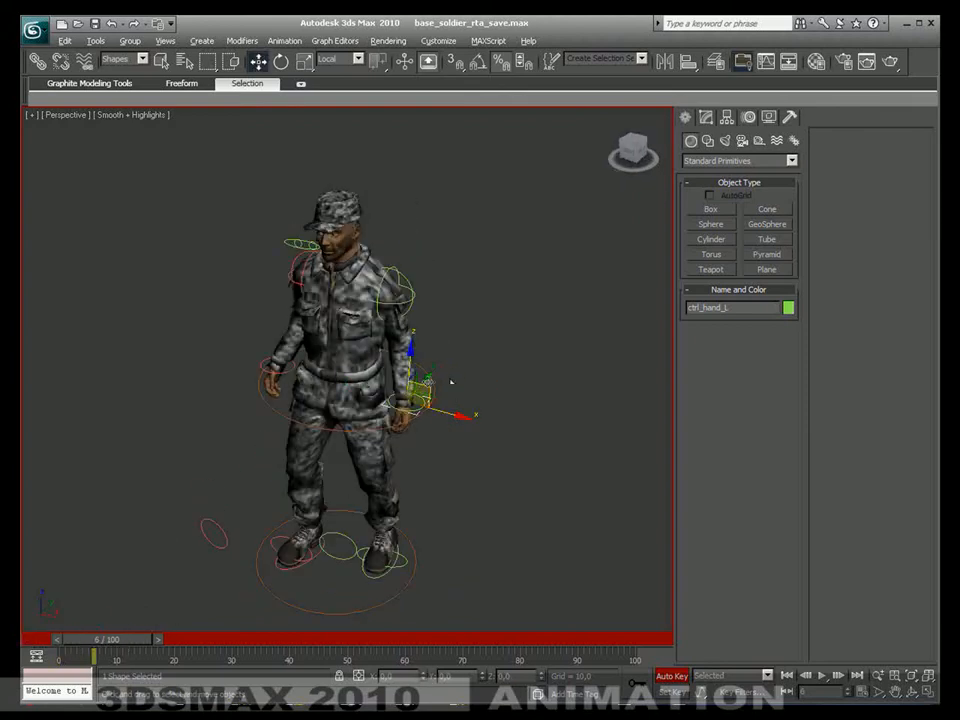
left_click_drag(435, 399, 432, 411)
middle_click_drag(432, 411, 318, 394, "alt")
Step: Go to frame 20 and nudge the hips control along X
left_click_drag(97, 643, 184, 664)
middle_click_drag(340, 552, 456, 551, "alt")
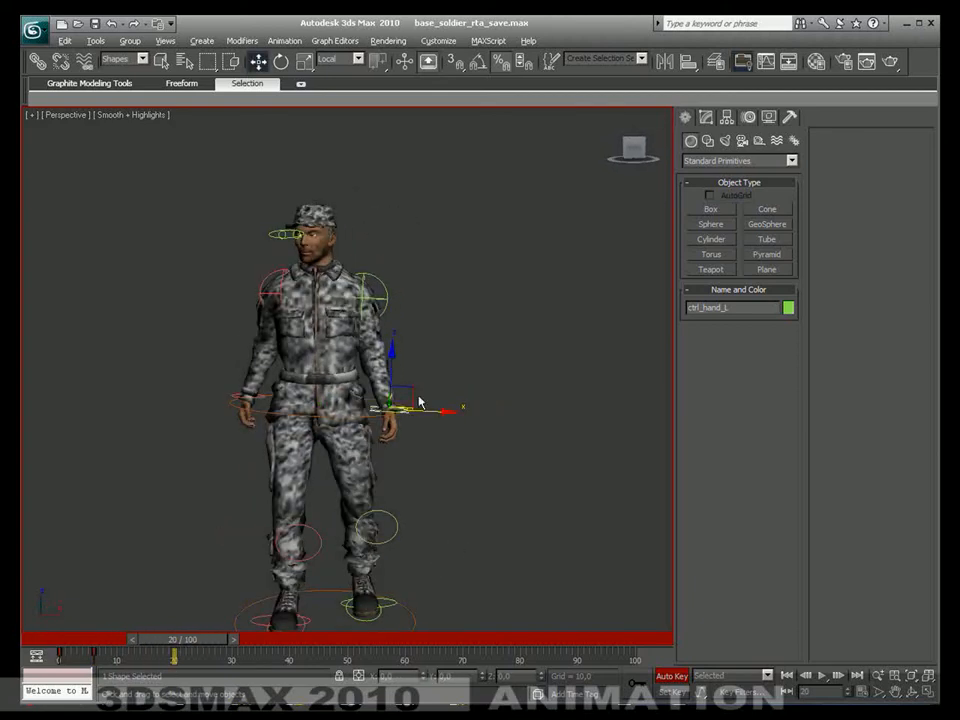
left_click(270, 412)
mouse_move(396, 462)
middle_mouse_down("alt")
mouse_move(355, 469)
mouse_move(388, 468)
middle_mouse_up("alt")
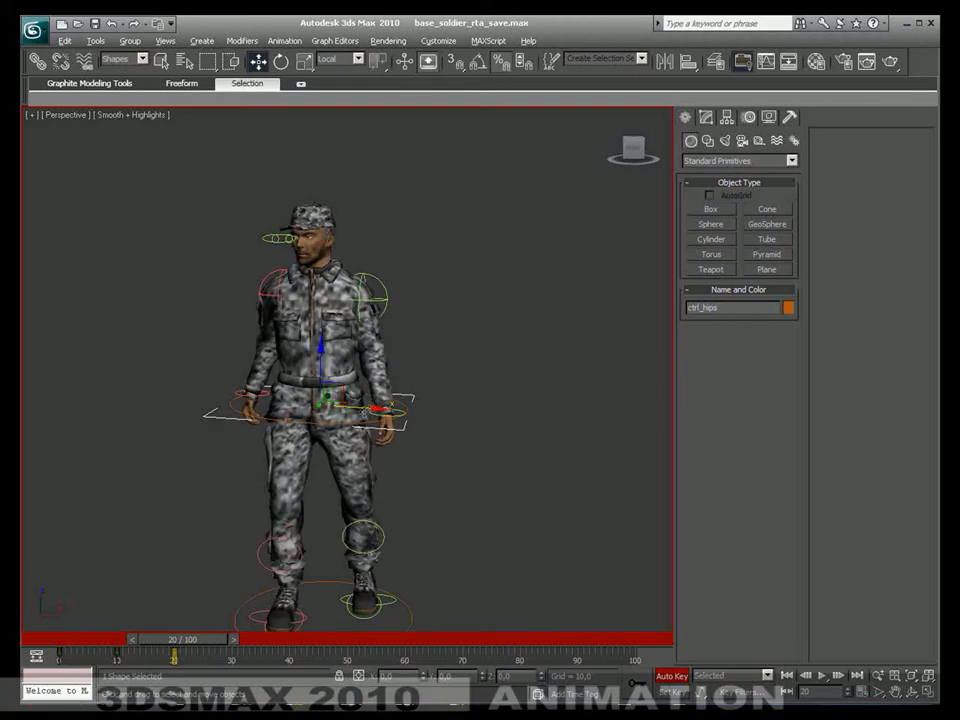
left_click_drag(364, 410, 367, 411)
Step: Scrub back to frame 0 and turn off Auto Key
left_click_drag(199, 643, 60, 662)
middle_click_drag(262, 478, 318, 478, "alt")
middle_click_drag(318, 478, 331, 526)
left_click(671, 677)
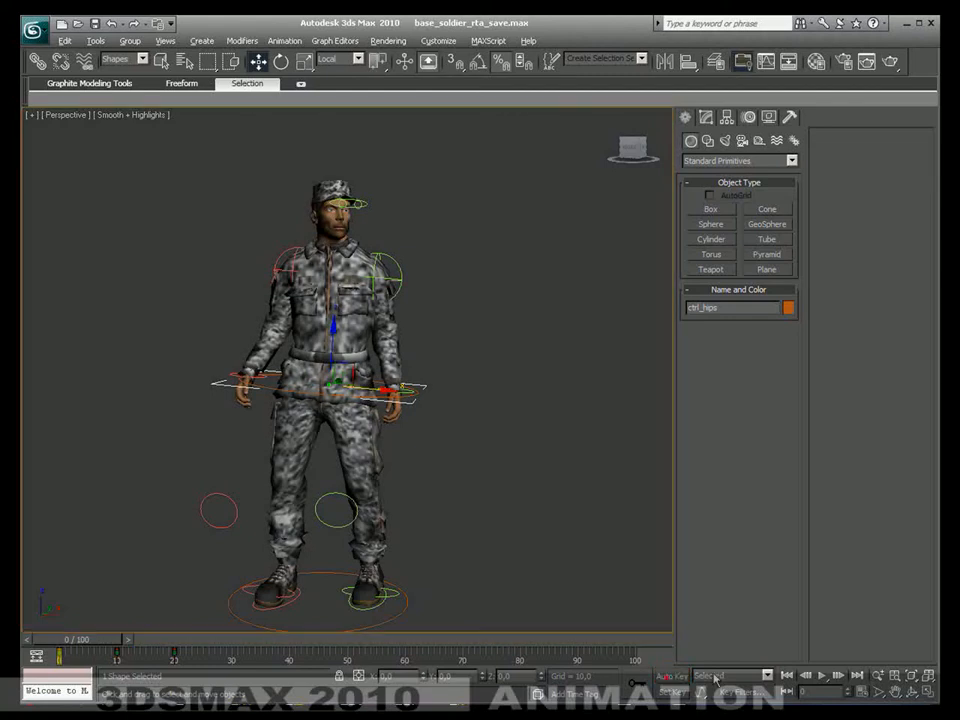
left_click_drag(98, 641, 92, 684)
key("w")
Step: Set the animation's end time to 30 in the time configuration
right_click(822, 677)
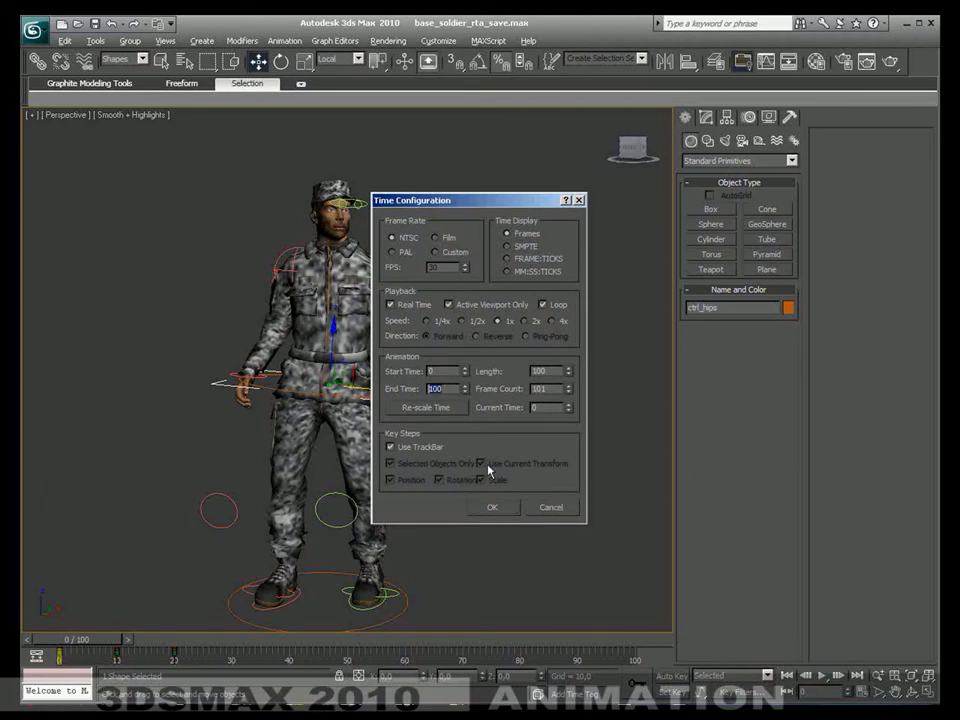
type("30")
key("Return")
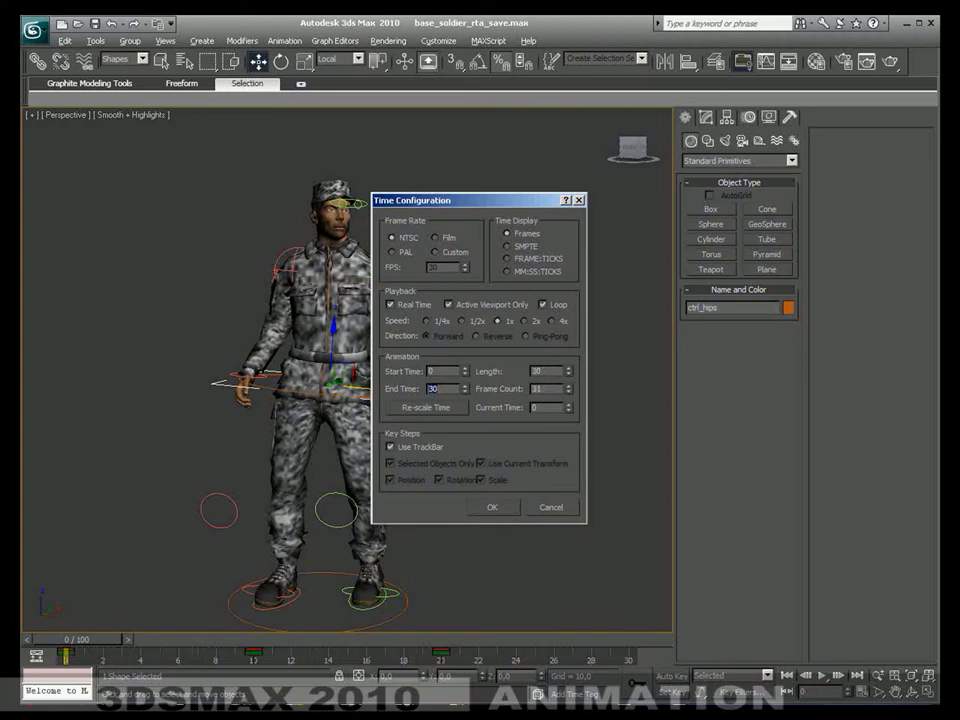
left_click(492, 507)
Step: Go to frame 30 and copy the hips control's frame 0 key to frame 30
left_click_drag(127, 654, 632, 680)
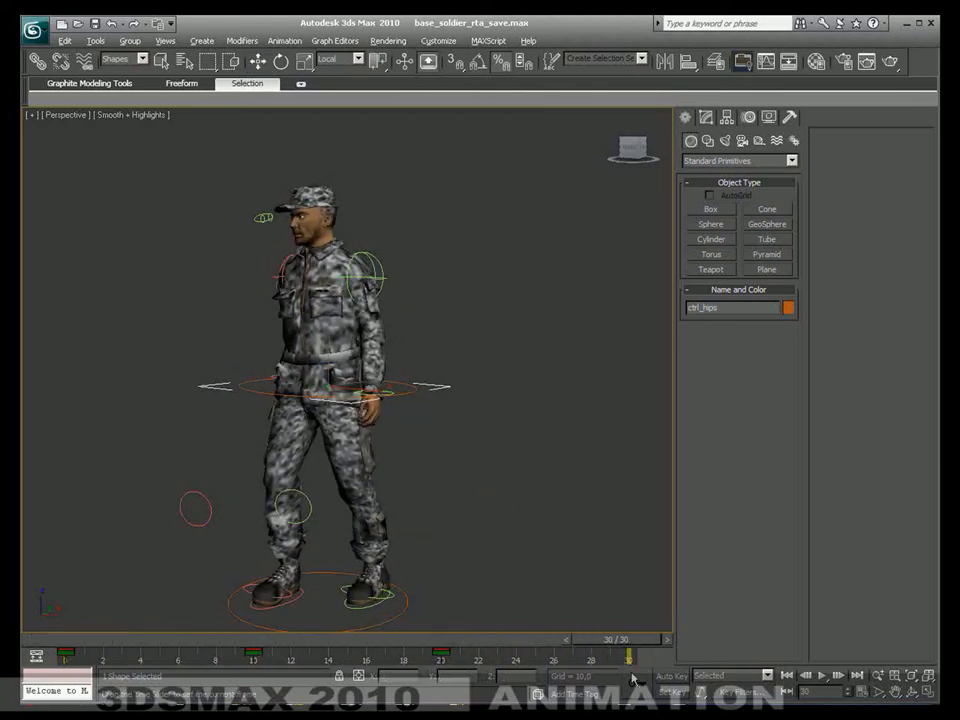
key("w")
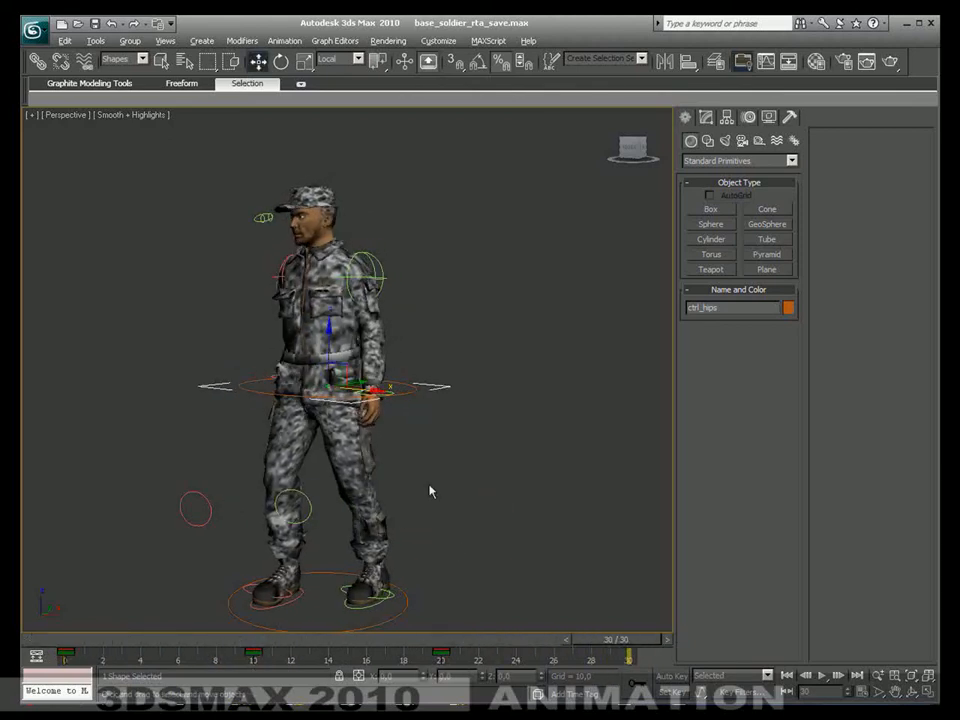
middle_click_drag(430, 491, 417, 464)
left_click(67, 652)
left_click_drag(67, 652, 418, 656, "shift")
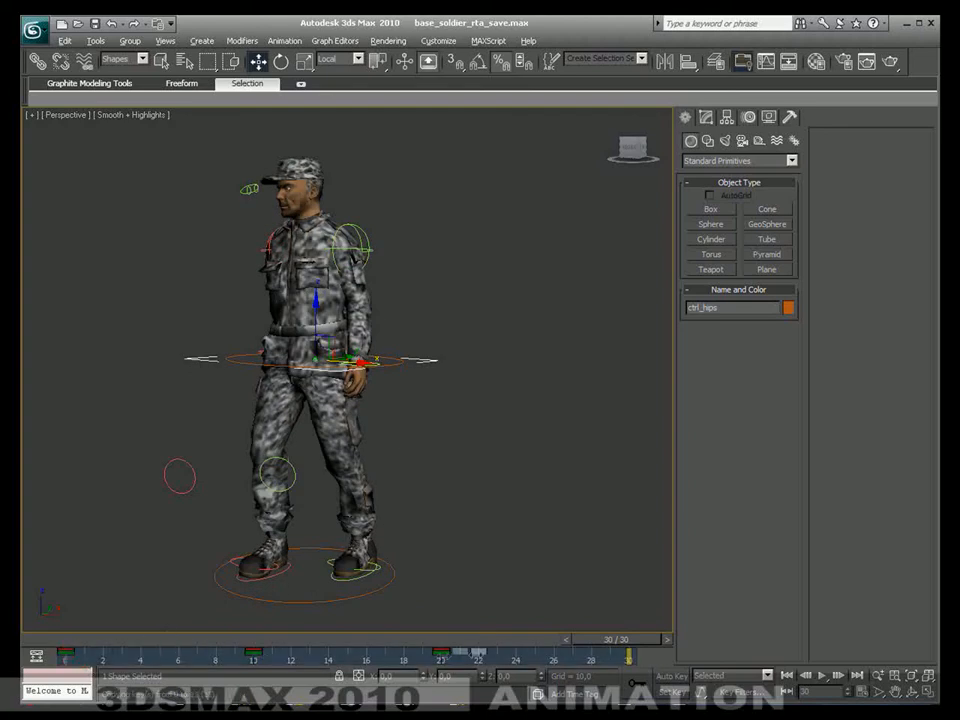
left_click_drag(622, 659, 628, 660, "shift")
Step: Copy the frame 0 keys of the right and left foot controls to frame 30
left_click(368, 594)
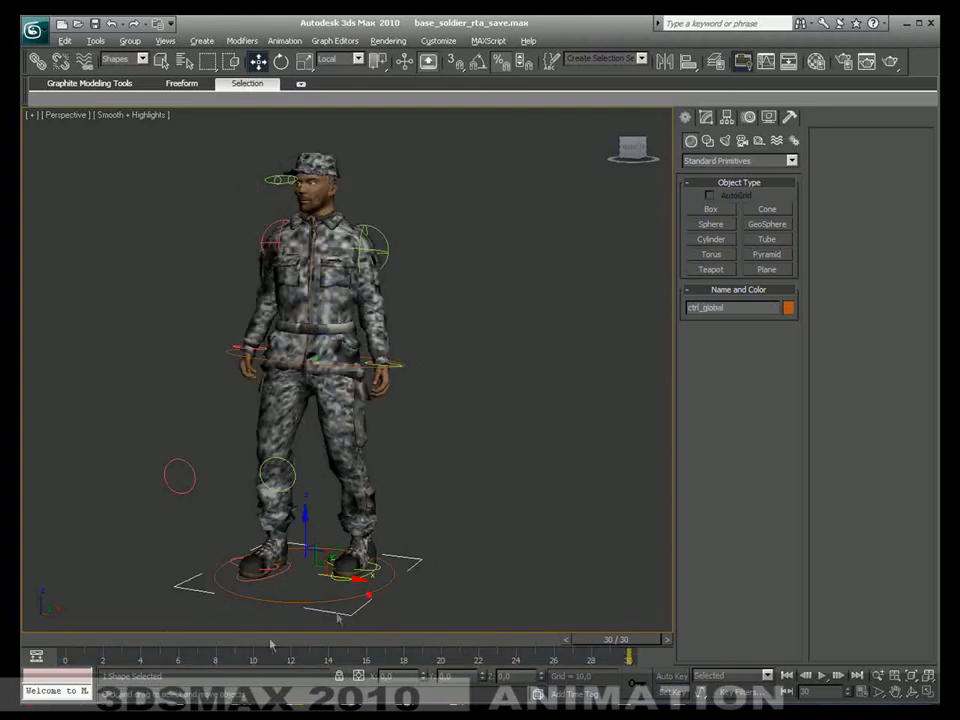
left_click(283, 584)
left_click(66, 654)
left_click_drag(627, 660, 628, 660, "shift")
left_click(365, 576)
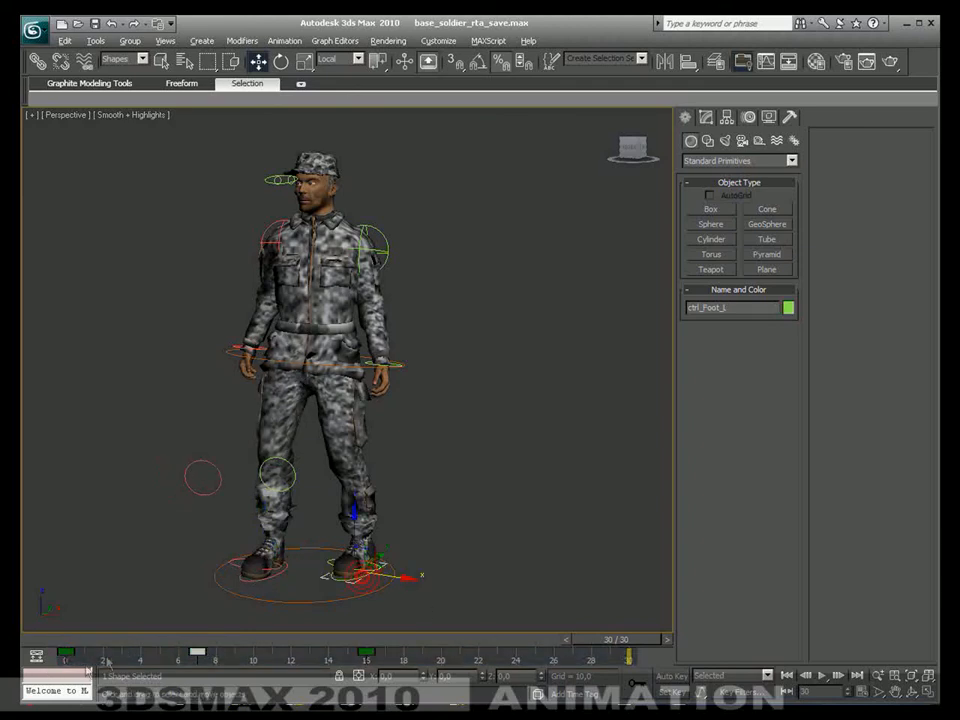
left_click_drag(68, 653, 385, 653, "shift")
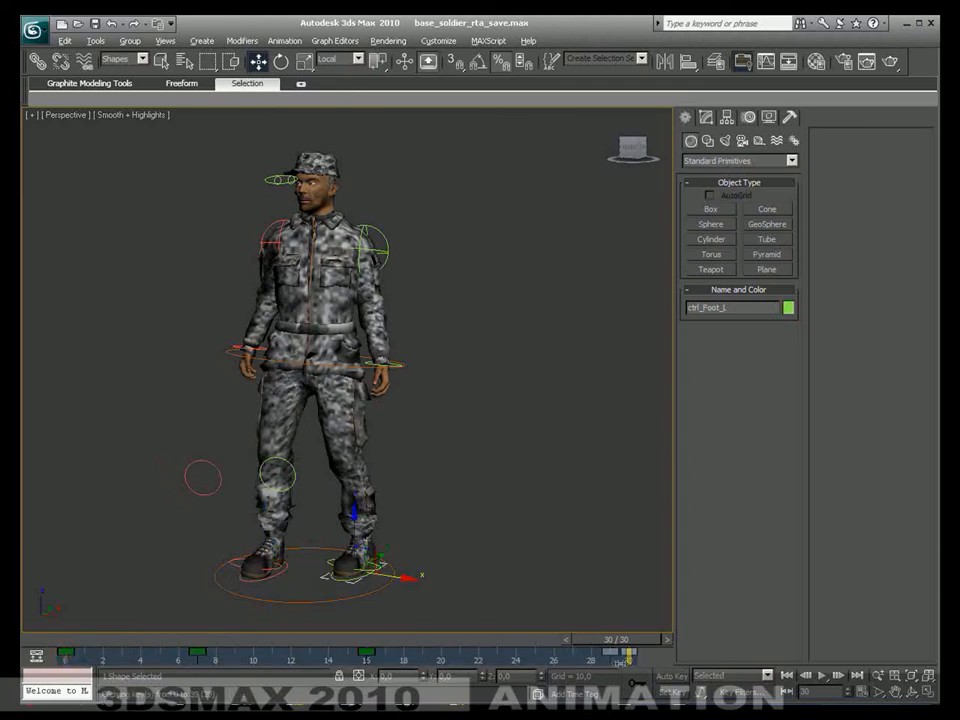
left_click_drag(614, 660, 628, 660, "shift")
Step: Copy the frame 0 keys of the left and right hand controls to frame 30
left_click(218, 483)
left_click(319, 491)
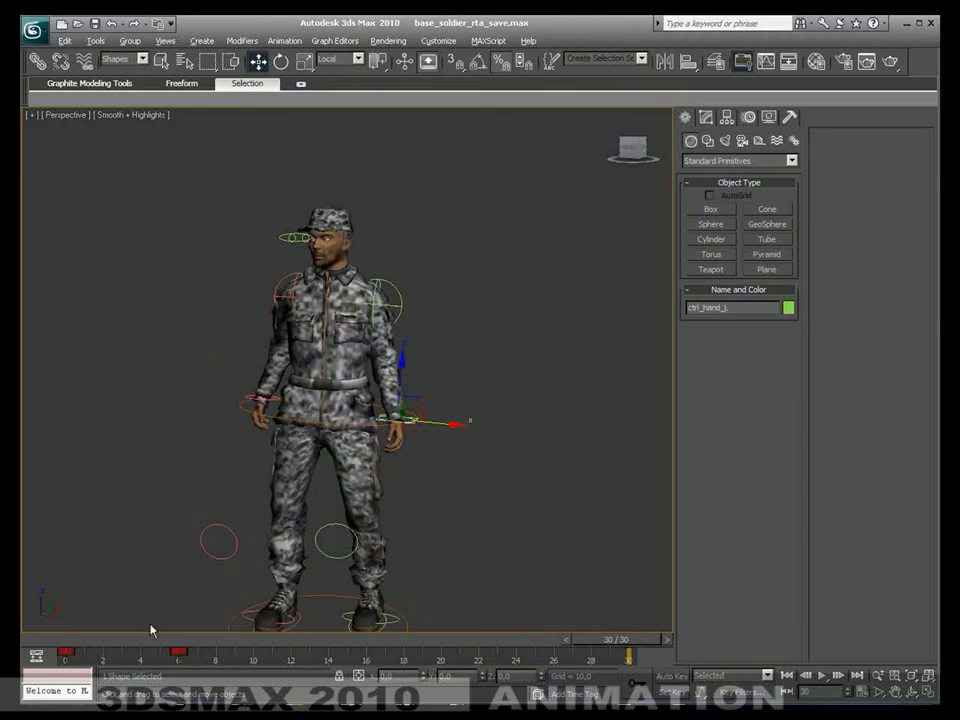
left_click_drag(66, 656, 610, 656, "shift")
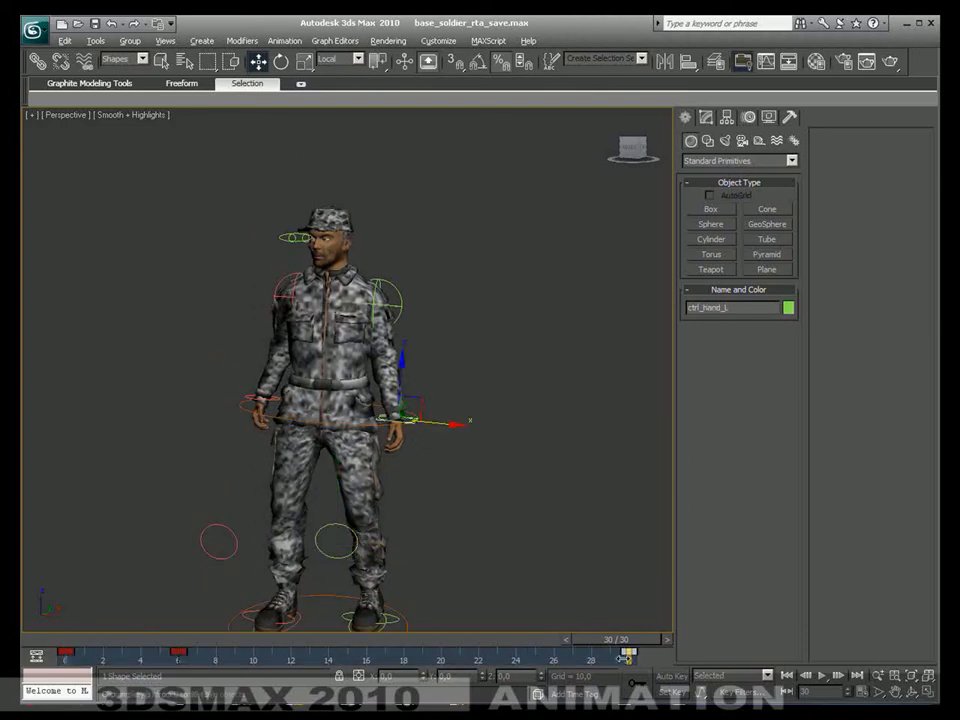
left_click(247, 395)
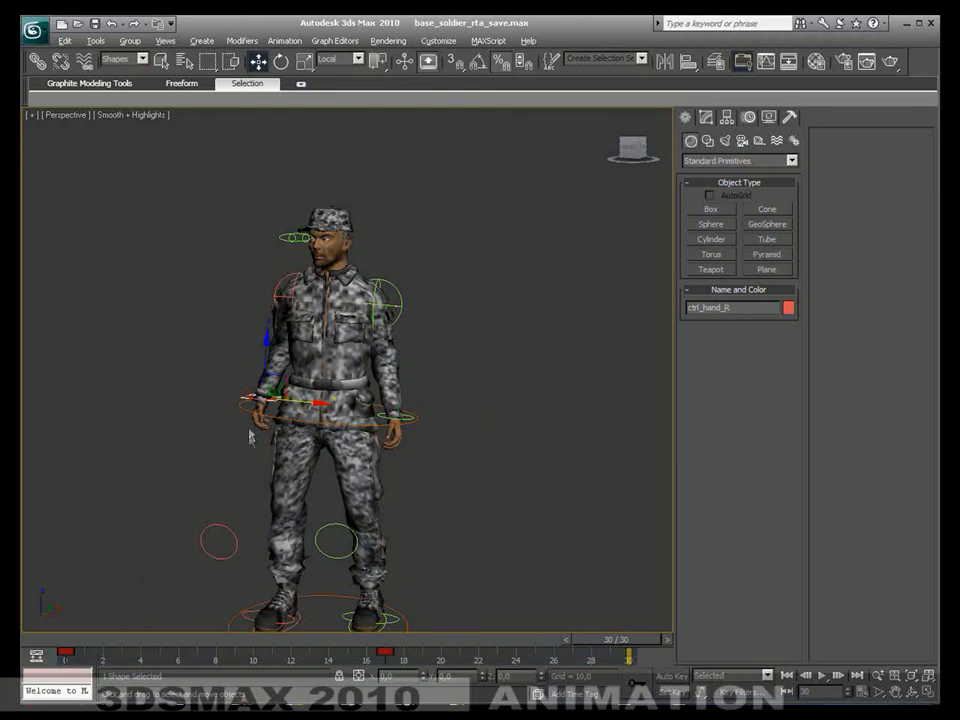
left_click_drag(68, 653, 628, 654, "shift")
Step: Copy the hips control's frame 0 key to frame 30 again and do the same for the look-at control
middle_click_drag(311, 420, 326, 462)
left_click(285, 458)
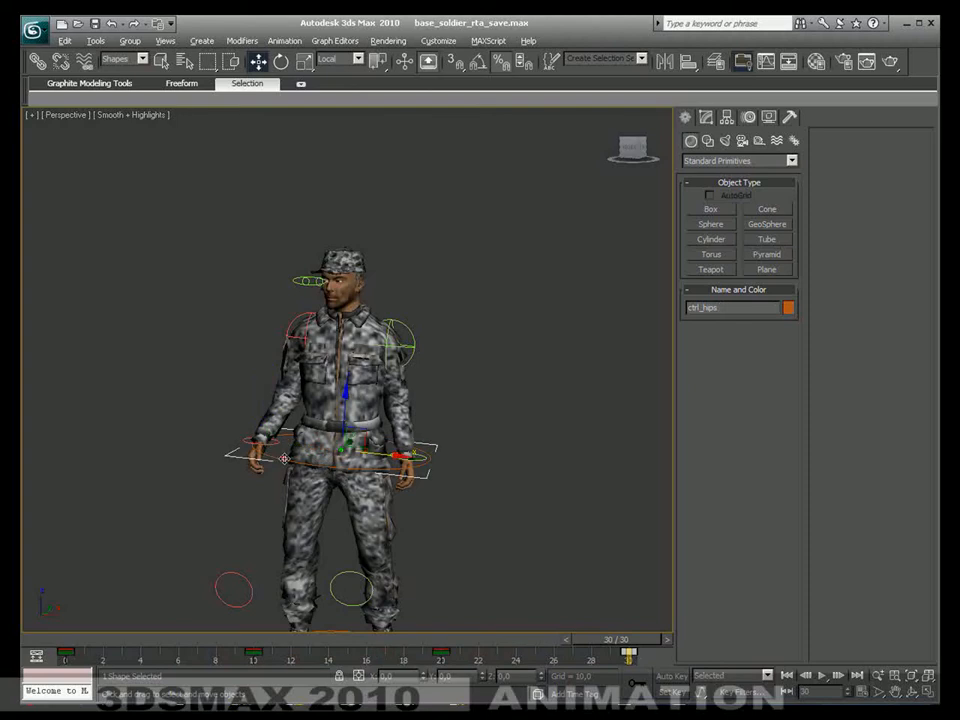
left_click(65, 652)
left_click_drag(66, 653, 677, 683, "shift")
key("w")
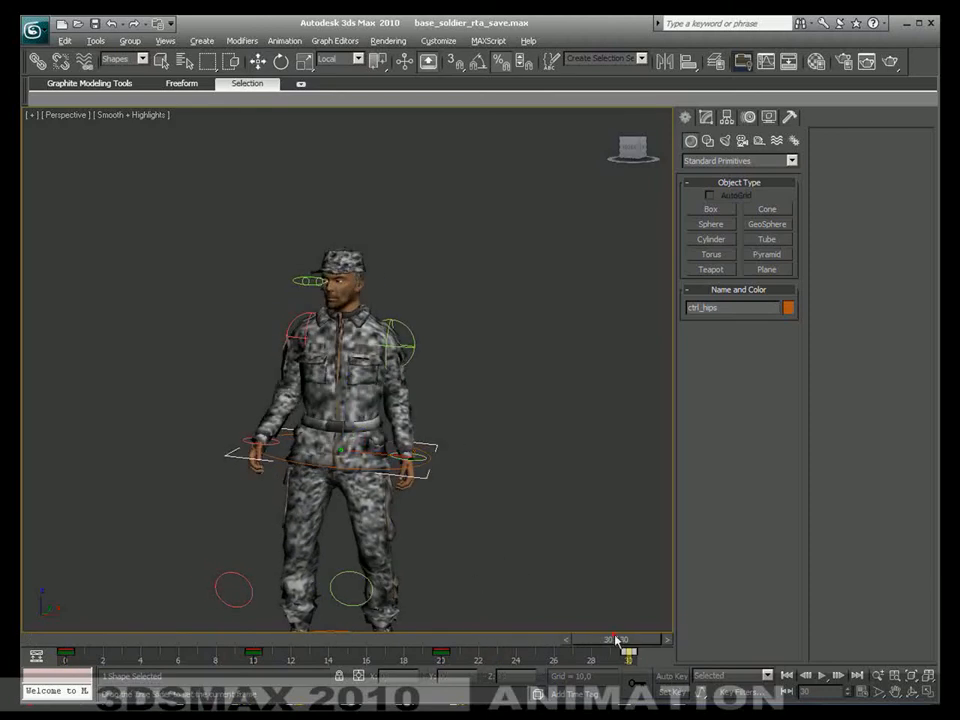
left_click(306, 279)
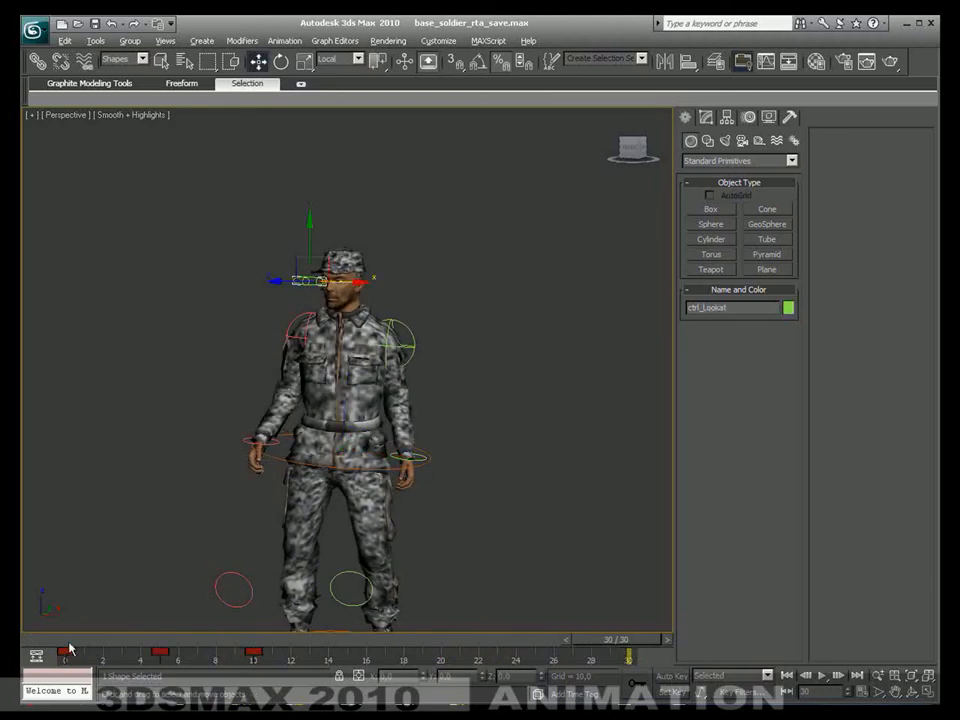
left_click_drag(76, 659, 456, 654, "shift")
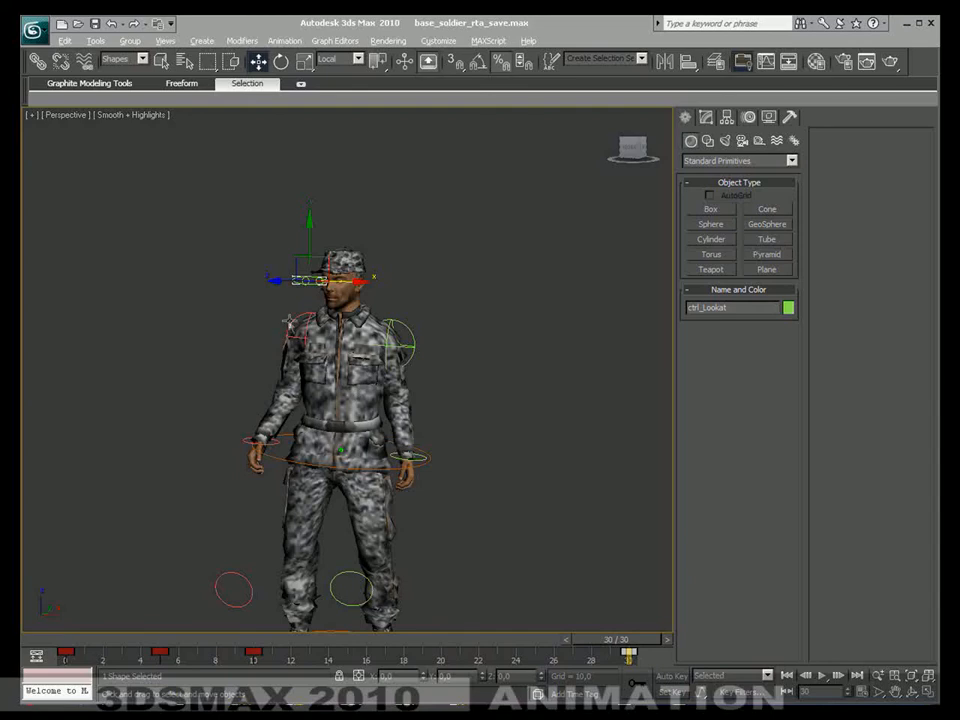
Step: Check the keys of the right hand and both shoulder controls and play through the 30-frame loop
middle_click_drag(345, 462, 384, 476, "alt")
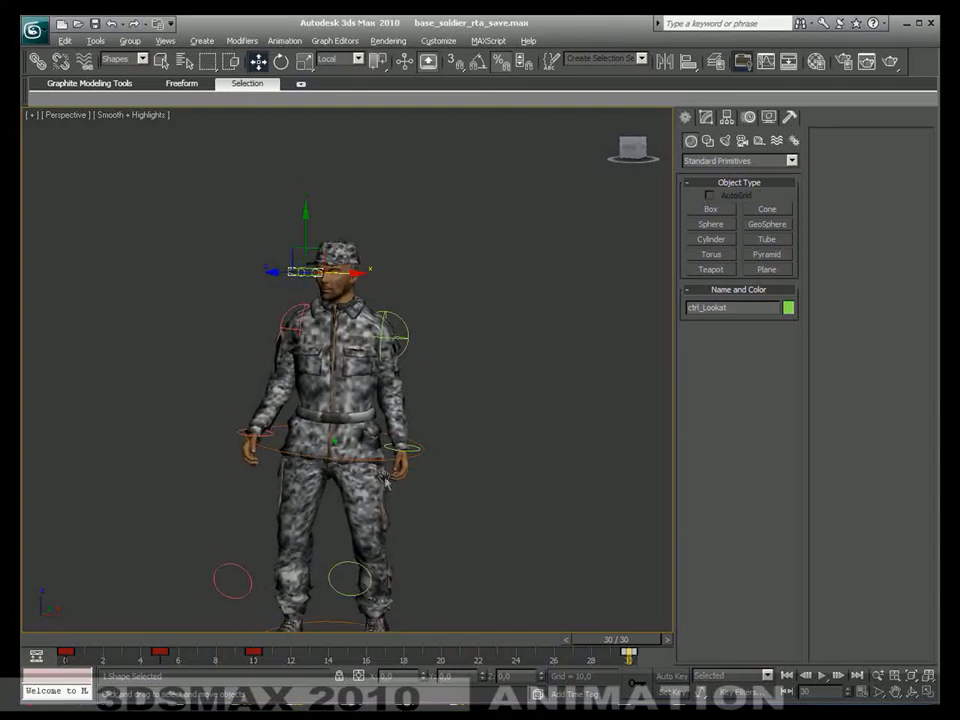
left_click(272, 432)
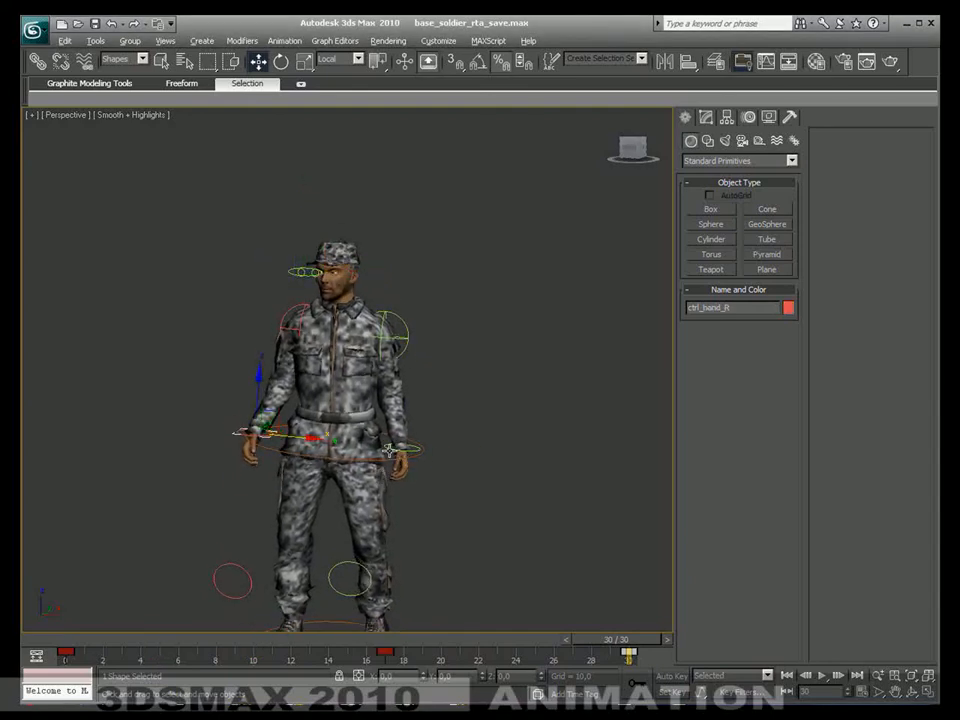
middle_click_drag(410, 393, 424, 415)
left_click(420, 358)
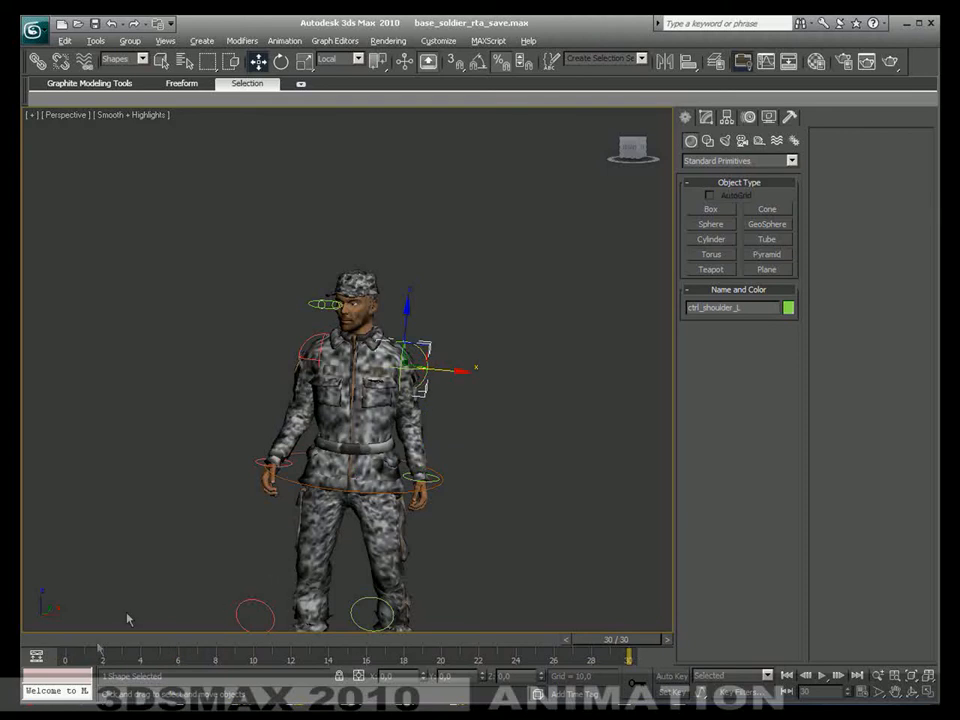
left_click(307, 343)
scroll(374, 414, "up", 4)
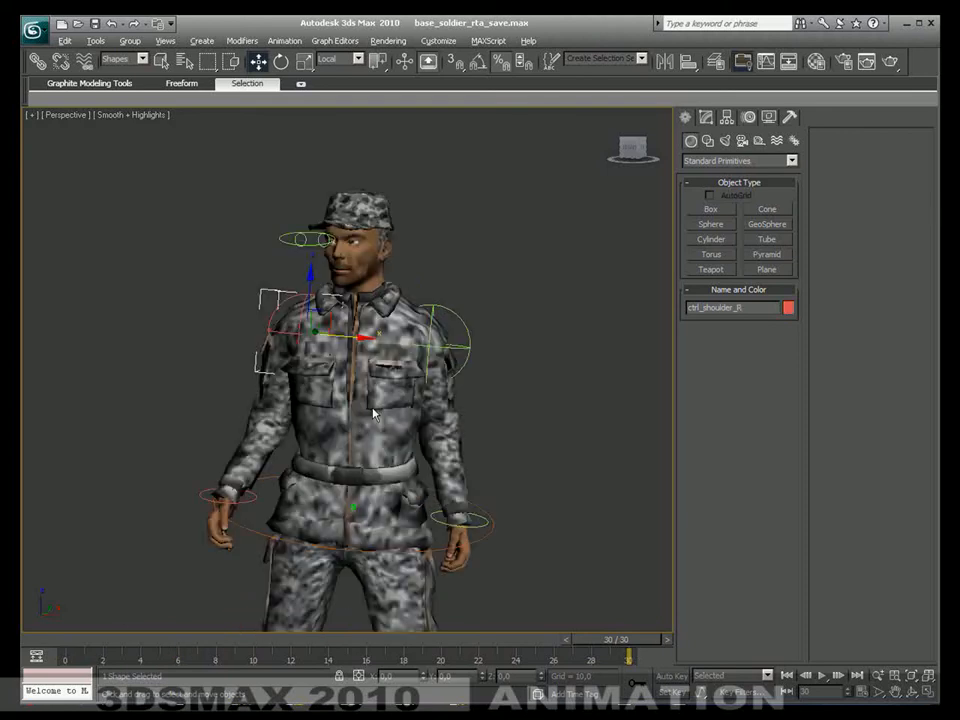
left_click(822, 676)
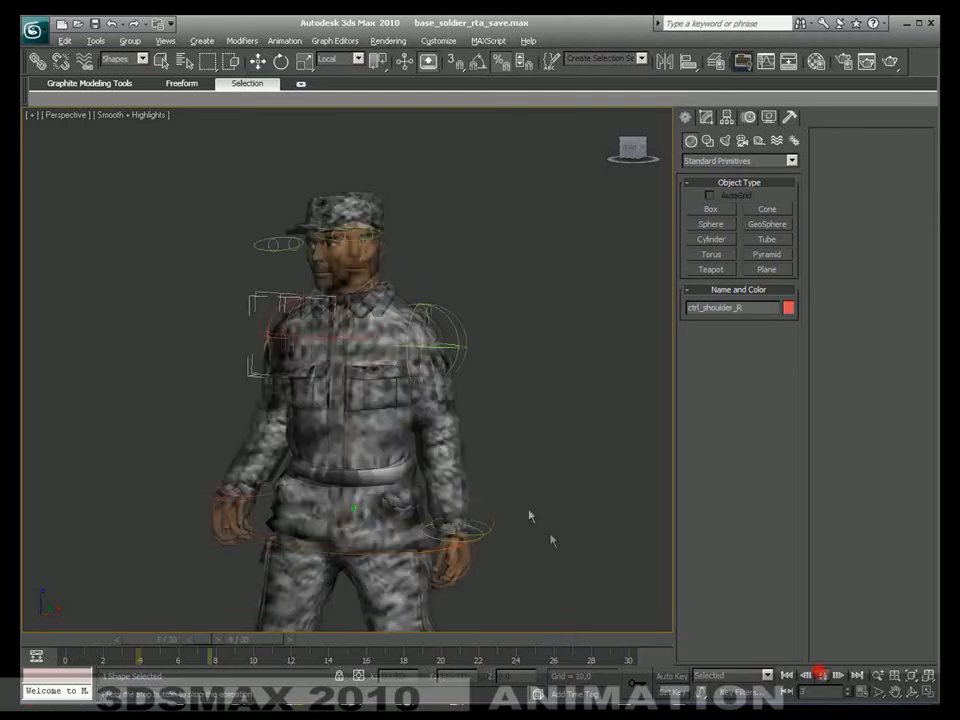
scroll(529, 422, "down", 4)
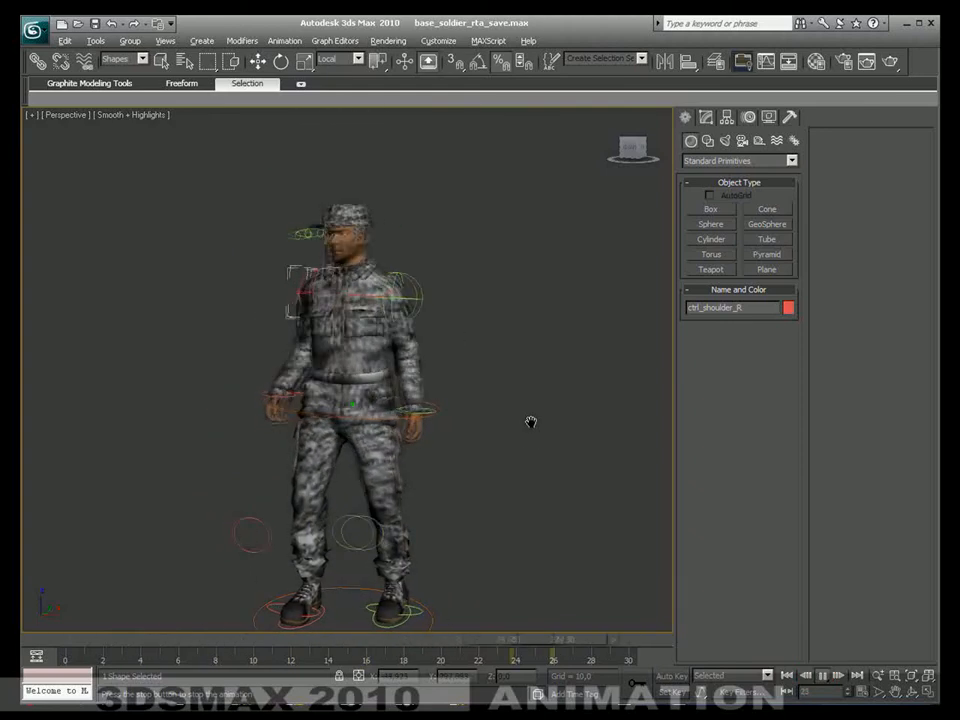
left_click_drag(92, 646, 59, 634)
middle_click_drag(365, 256, 366, 268)
scroll(366, 280, "up", 3)
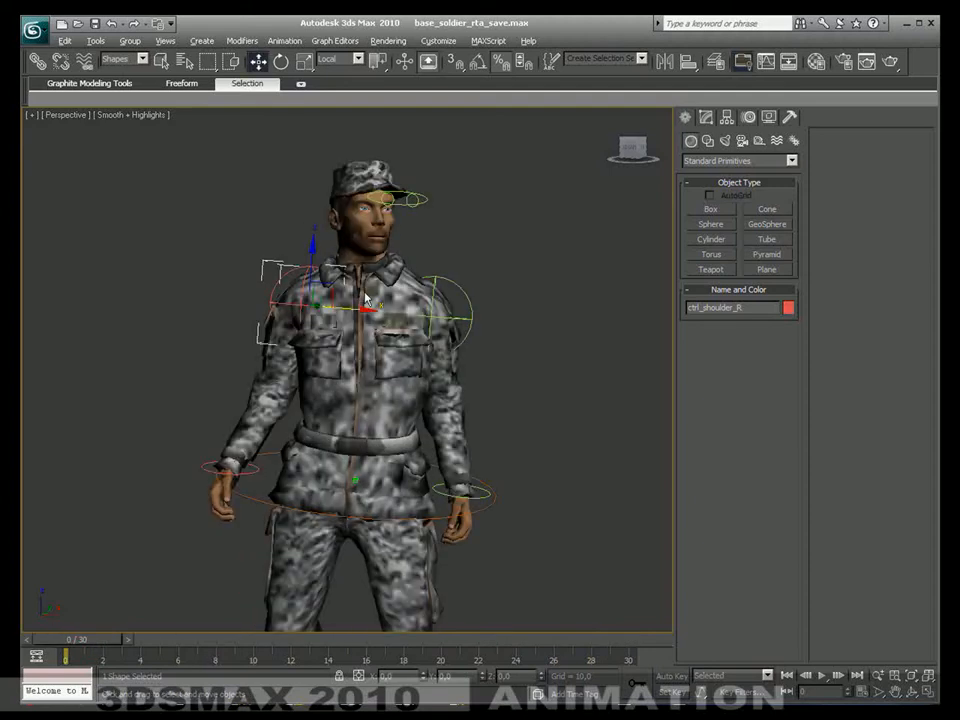
Step: Limit selection to bones, copy the head bone's frame 0 key to frame 30, and play the animation to check it
mouse_move(76, 643)
left_mouse_down()
mouse_move(133, 656)
mouse_move(66, 648)
left_mouse_up()
left_click(138, 62)
left_click(142, 172)
left_click(370, 225)
left_click(66, 653)
left_click_drag(66, 653, 91, 653, "shift")
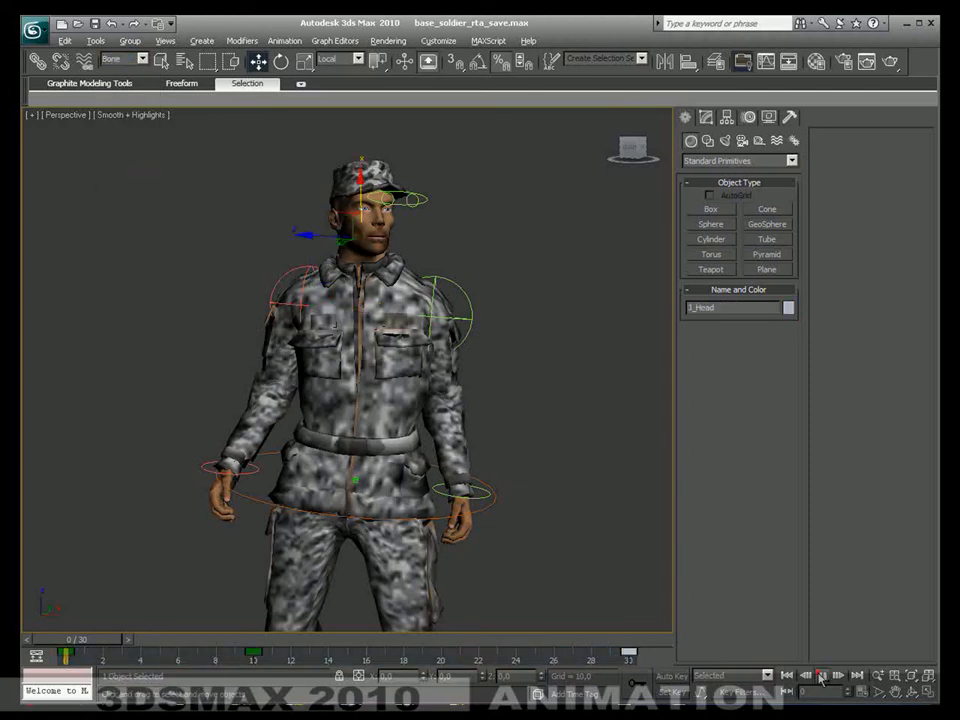
left_click(820, 677)
left_click(818, 678)
left_click_drag(285, 639, 66, 643)
Step: Copy the lumbar bone's frame 0 key to frame 30
key("w")
left_click(356, 410)
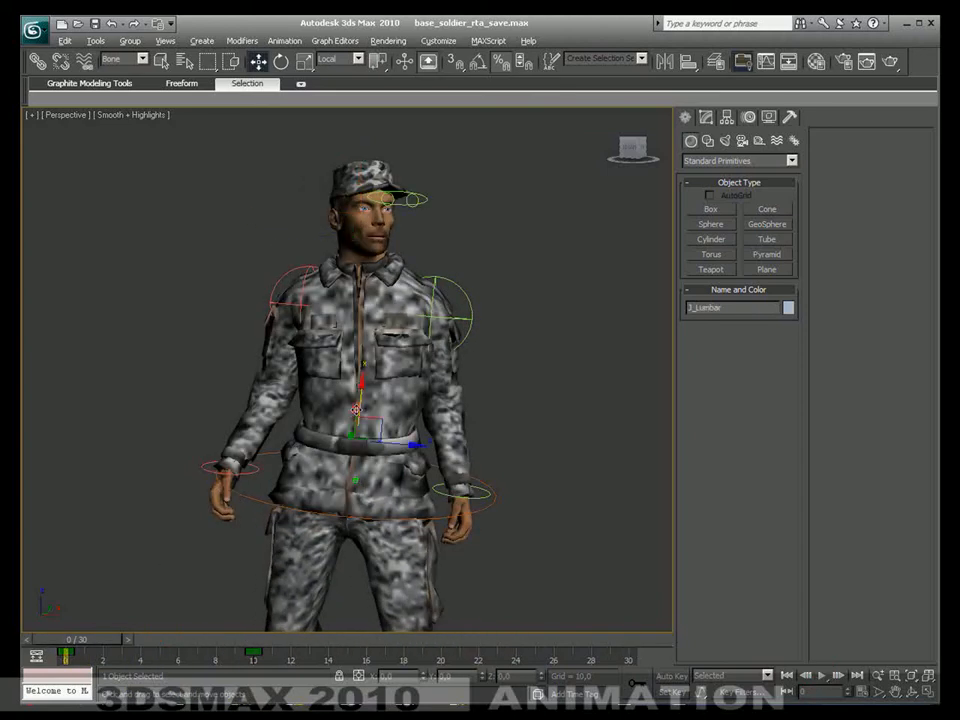
left_click_drag(66, 655, 372, 651, "shift")
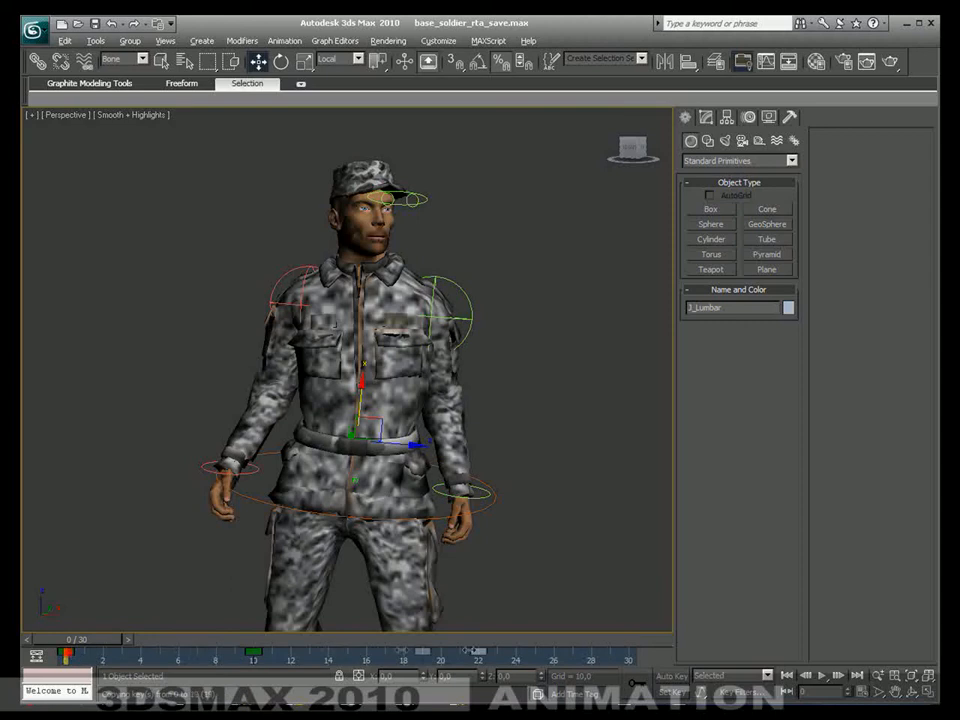
Step: Step through the bone hierarchy from the hip to the upper-chest bones and copy their frame 0 keys to frame 30
key("Page_Up")
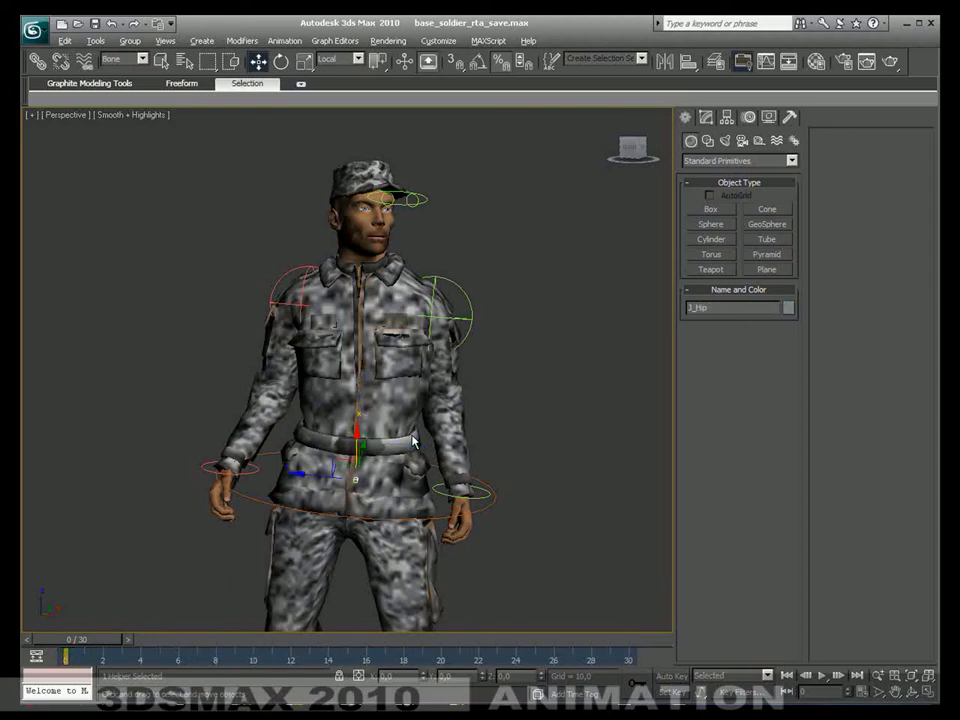
key("Page_Down")
key("F3")
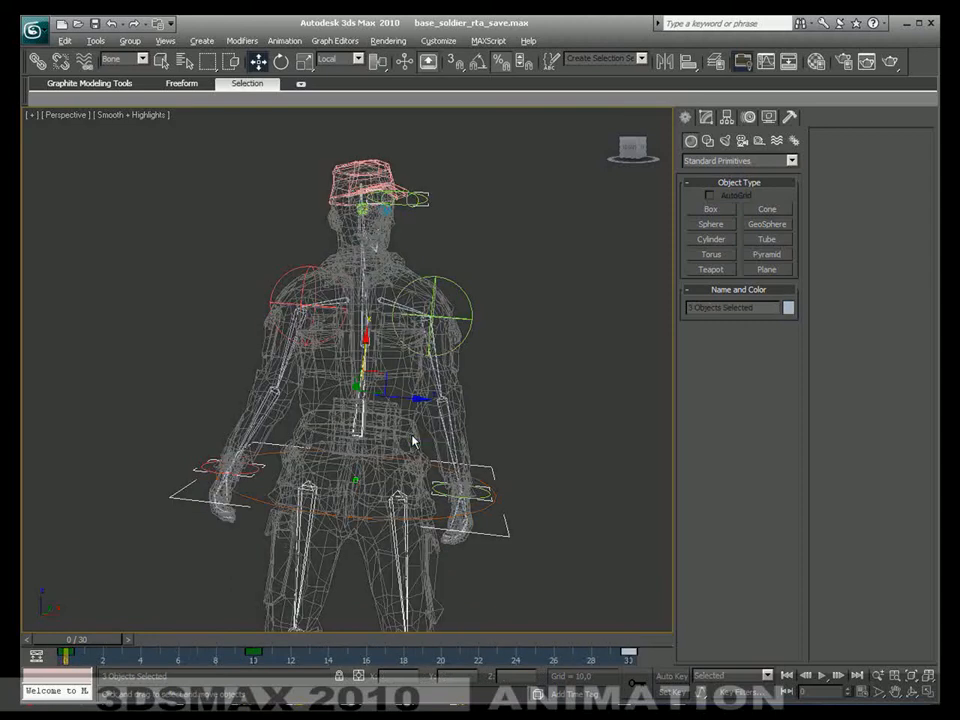
key("F3")
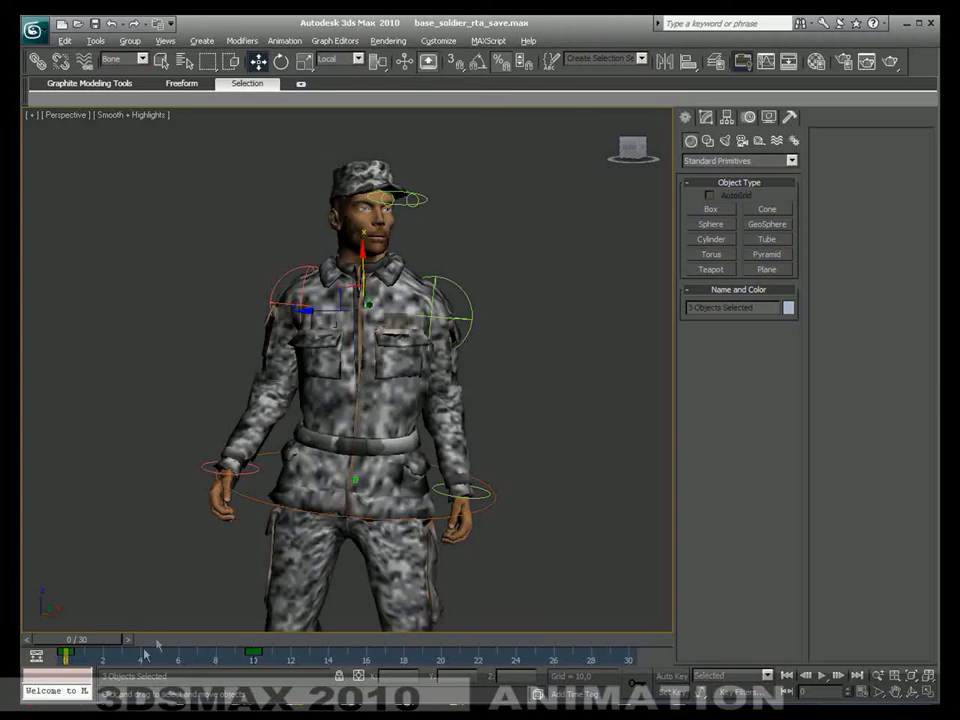
left_click(66, 656)
left_click_drag(66, 656, 625, 661, "shift")
key("F3")
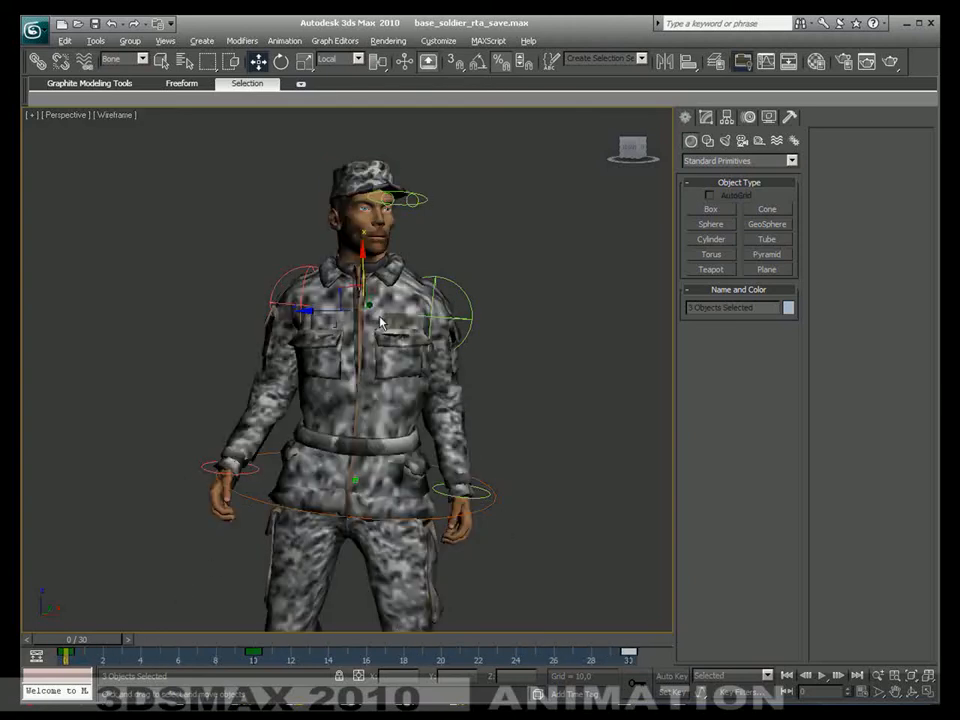
key("F3")
Step: Play the 30-frame loop with the whole soldier in view and return to frame 0
scroll(546, 557, "down", 5)
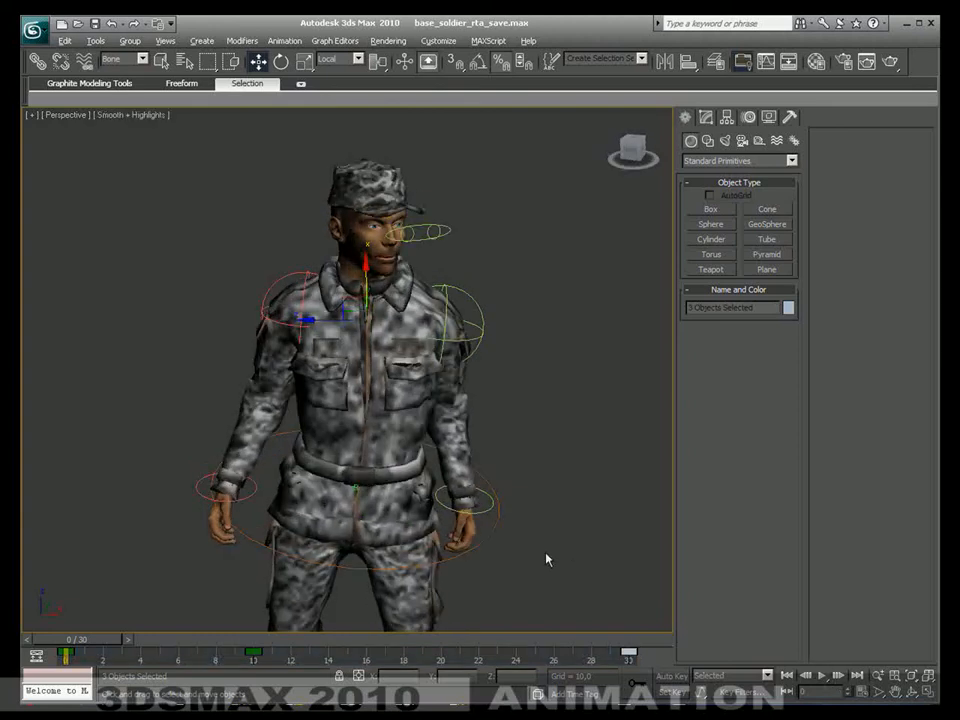
left_click(821, 677)
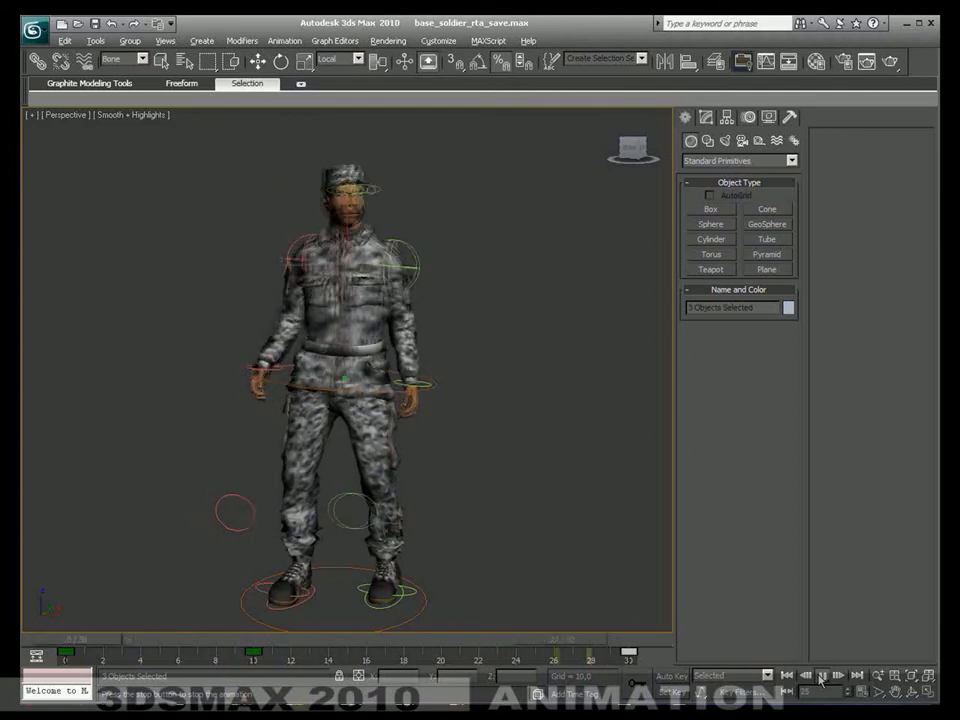
left_click(176, 639)
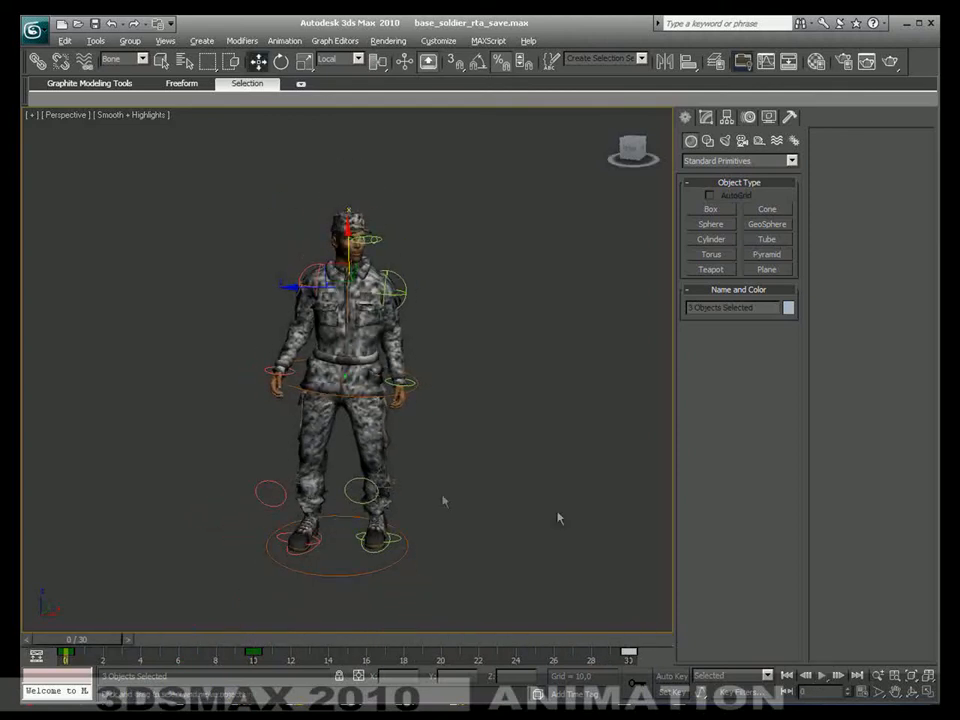
Step: Save a copy of the scene as base_soldier_rta_anim01.max in the soldier04 folder
left_click(33, 34)
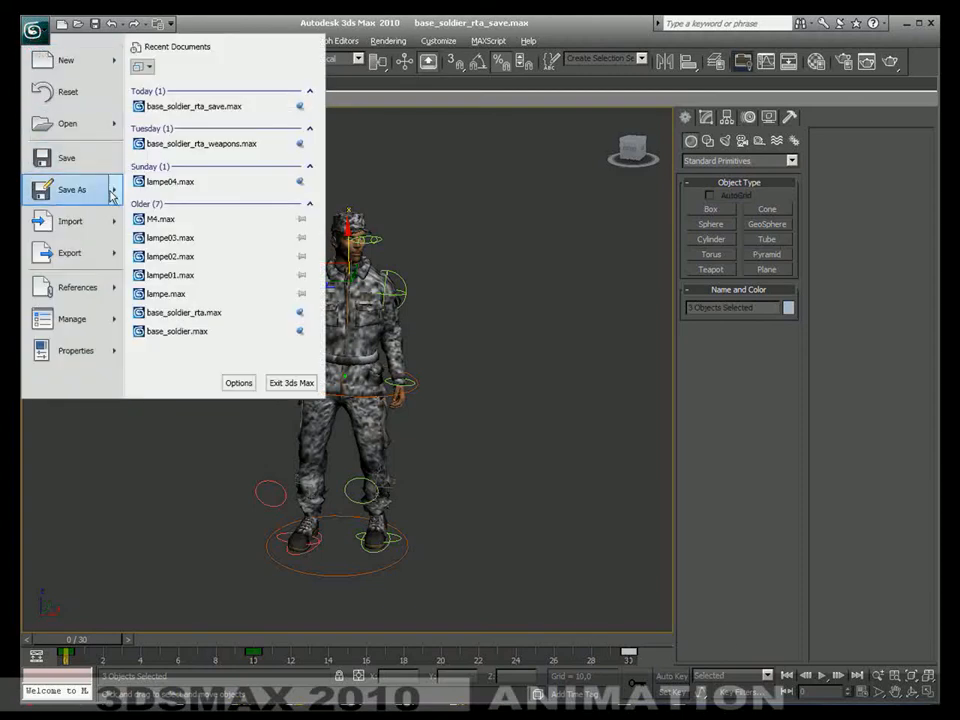
mouse_move(105, 189)
left_click(194, 145)
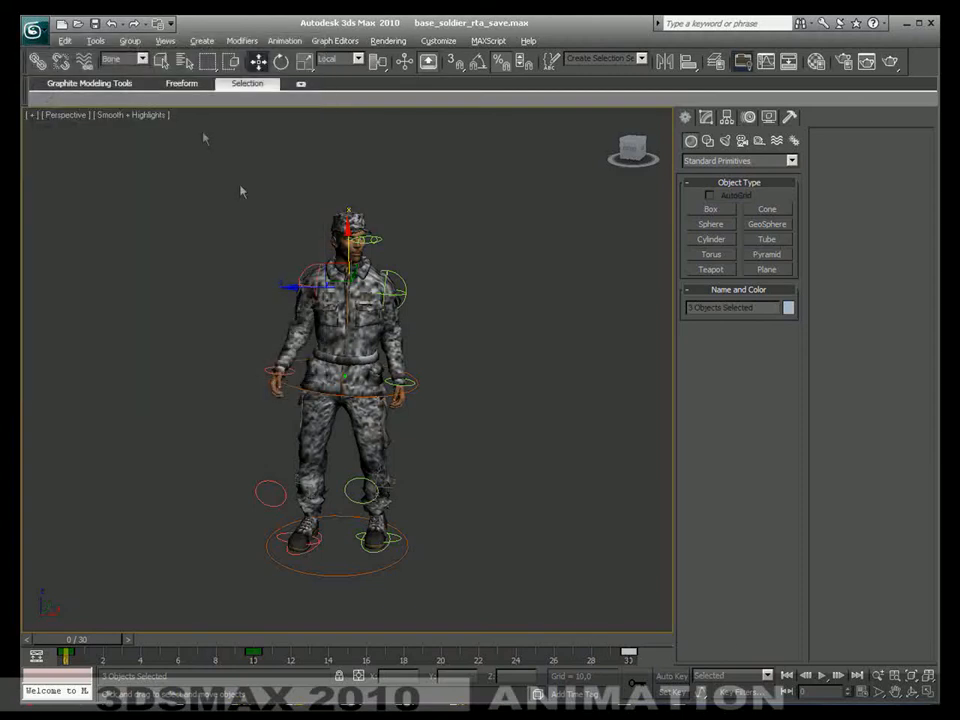
left_click_drag(148, 190, 170, 204)
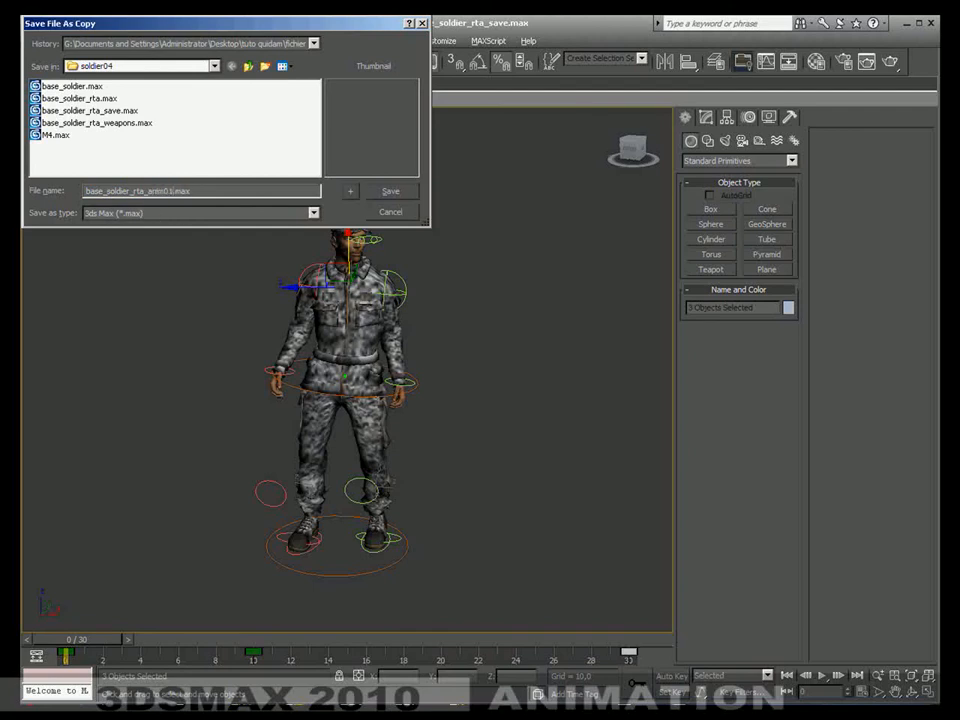
left_click(388, 193)
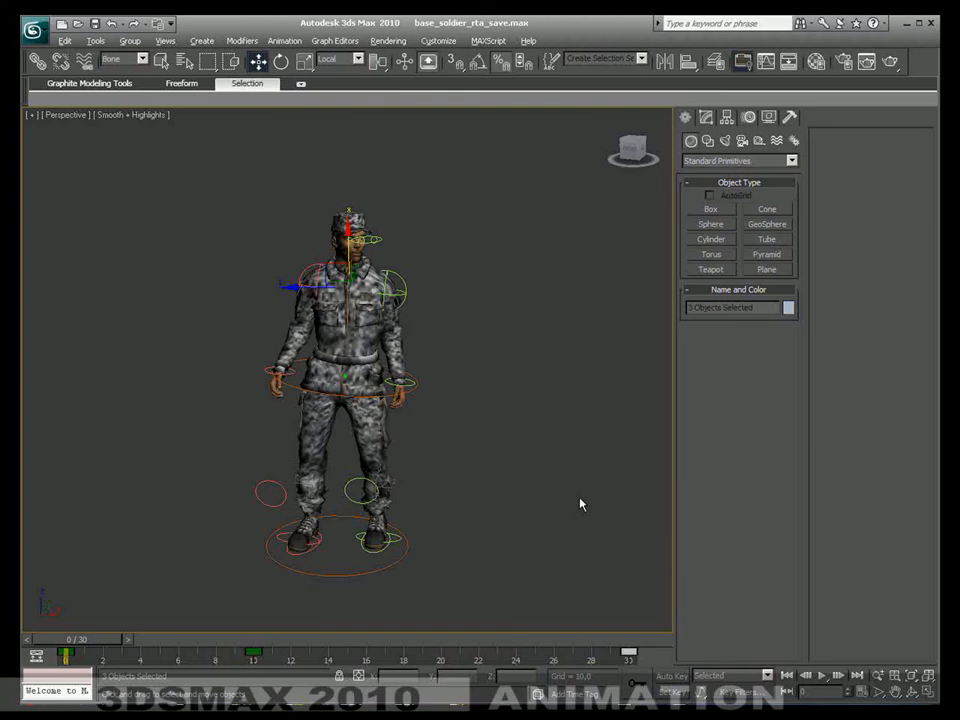
Step: Select all of the soldier's bones and add all of its shape controls to the selection using the Bone and Shapes filters
left_click(484, 428)
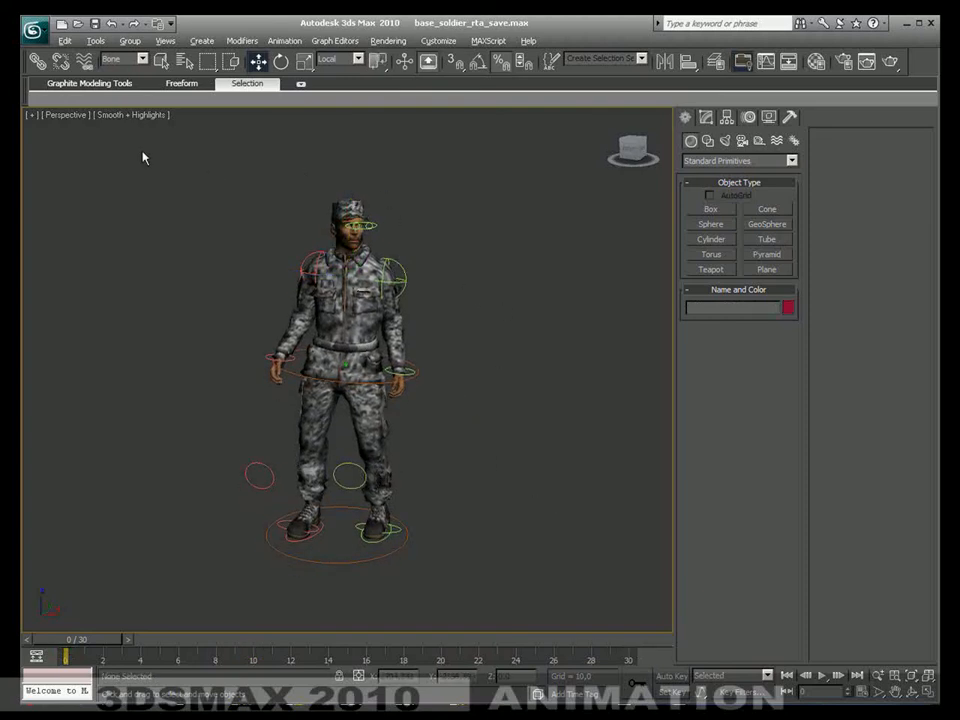
left_click_drag(228, 252, 557, 626)
left_click(121, 60)
left_click(121, 60)
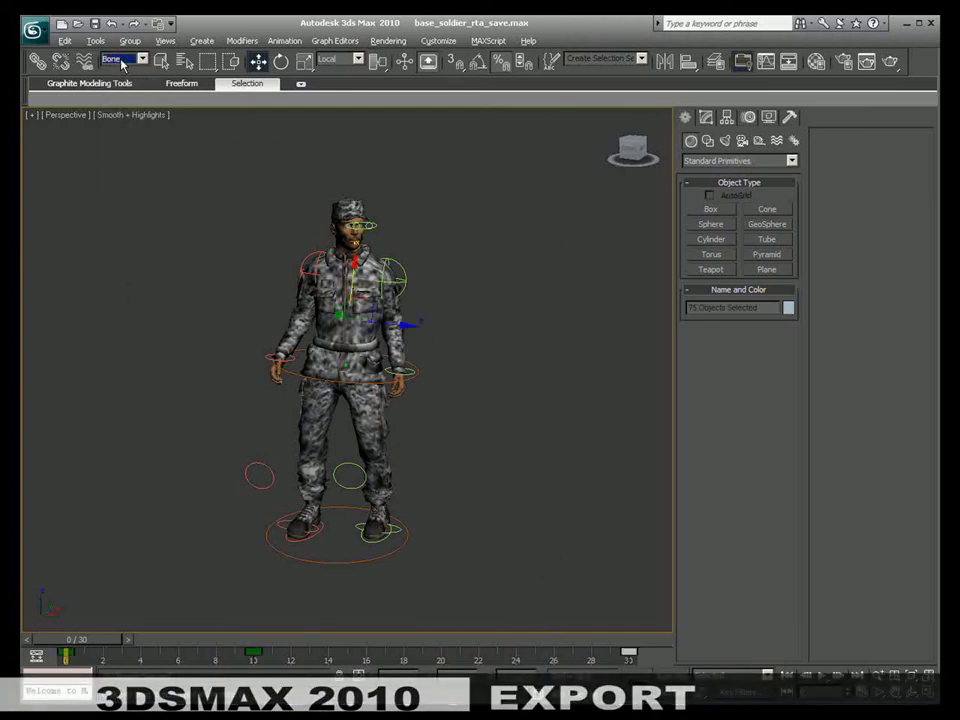
left_click(119, 60)
left_click(128, 93)
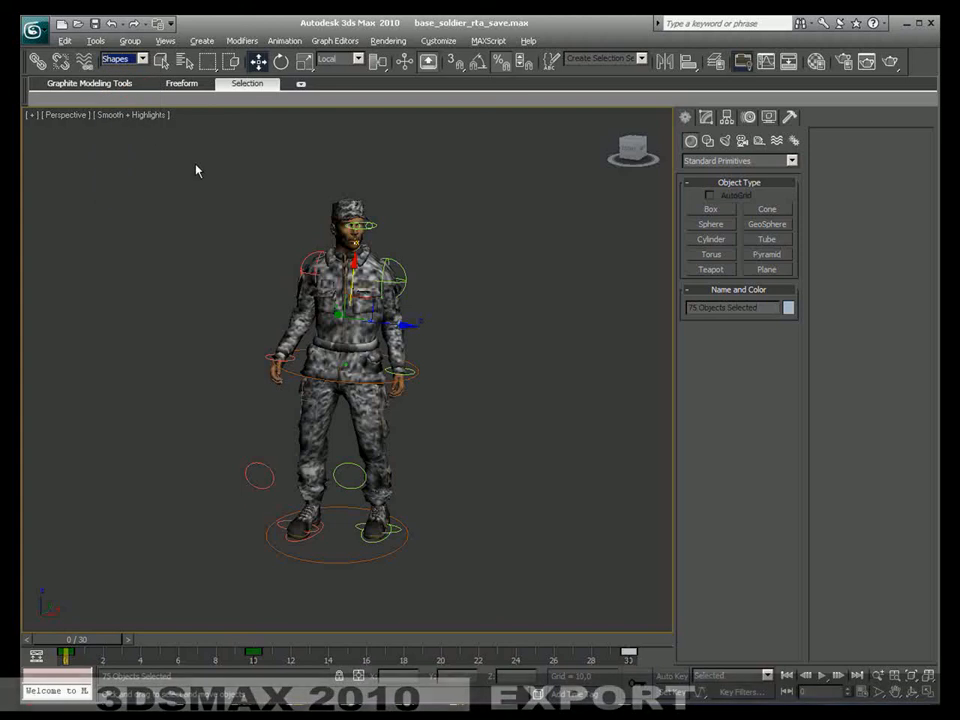
left_click_drag(180, 163, 533, 605)
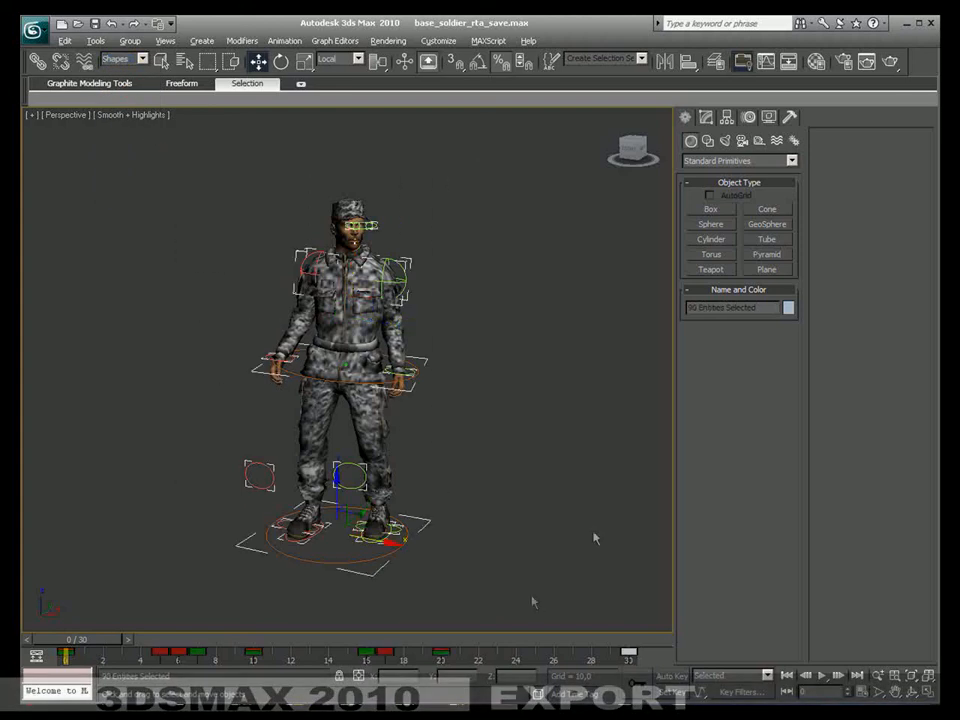
Step: Collapse the position and rotation transforms of the selected bones and controls, and scrub through the timeline to check the motion
left_click(750, 118)
left_click(768, 190)
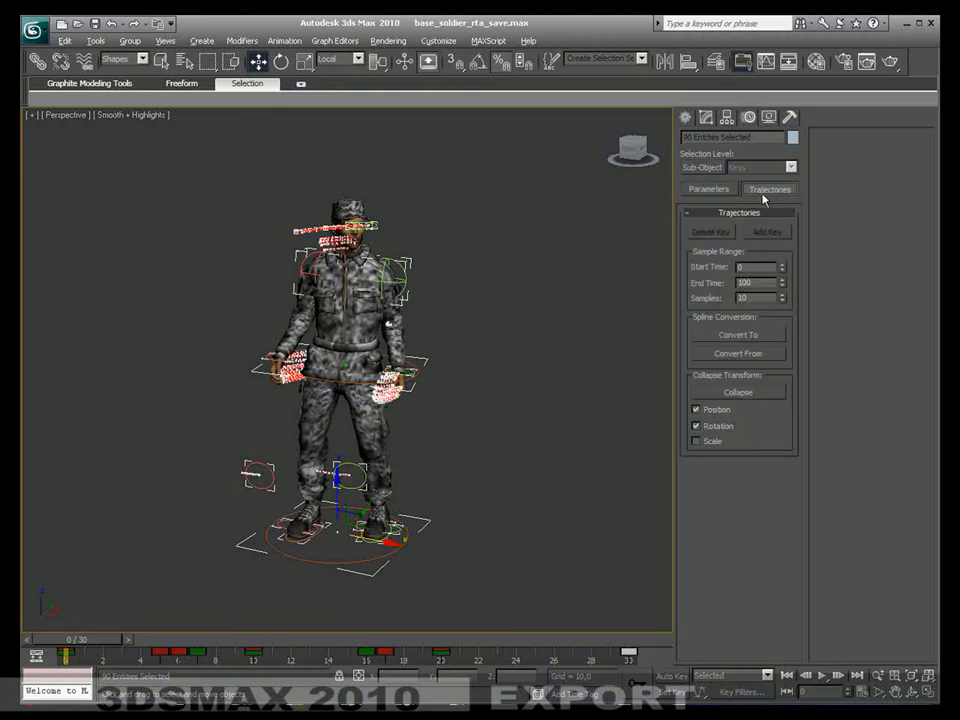
left_click(736, 393)
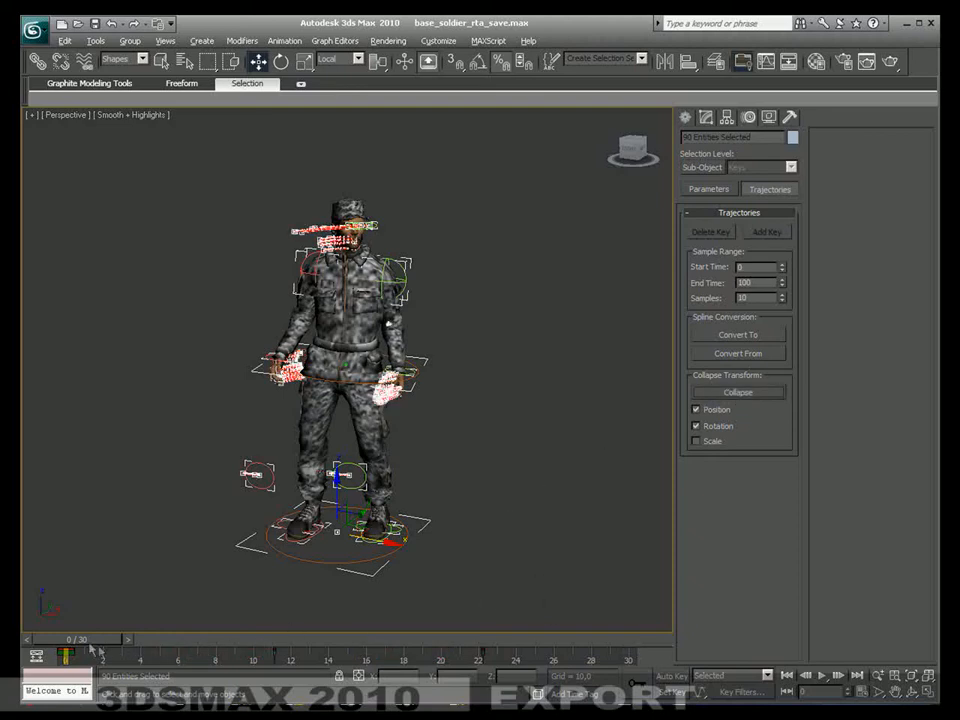
left_click_drag(86, 646, 131, 651)
left_click_drag(77, 640, 708, 678)
left_click_drag(629, 641, 70, 641)
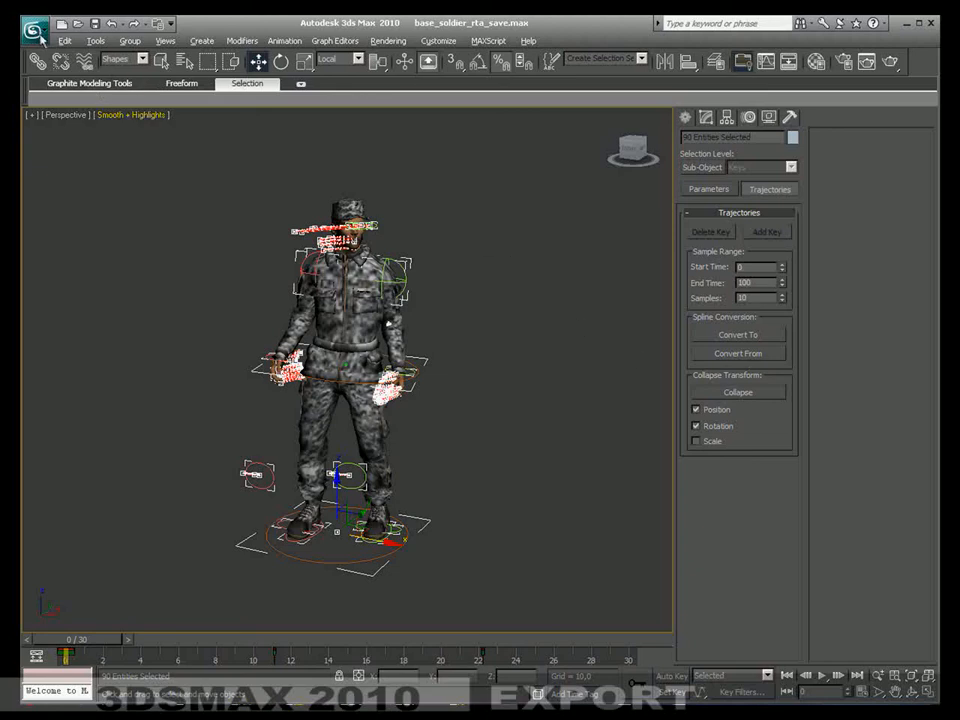
Step: Save a copy of the collapsed scene as base_soldier_rta_anim02.max
left_click(38, 35)
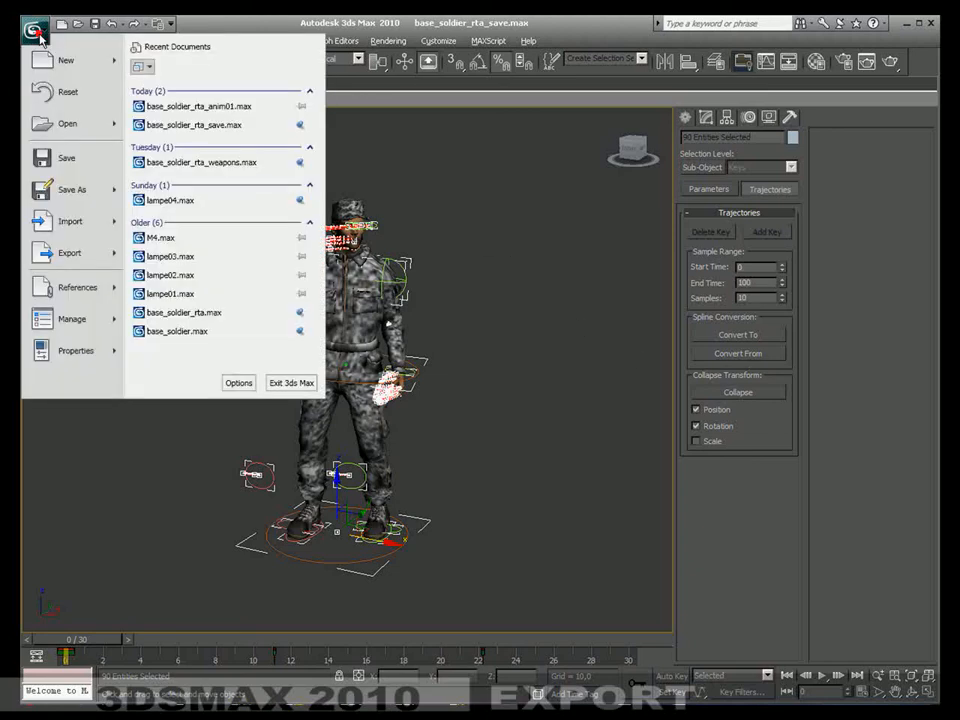
mouse_move(112, 200)
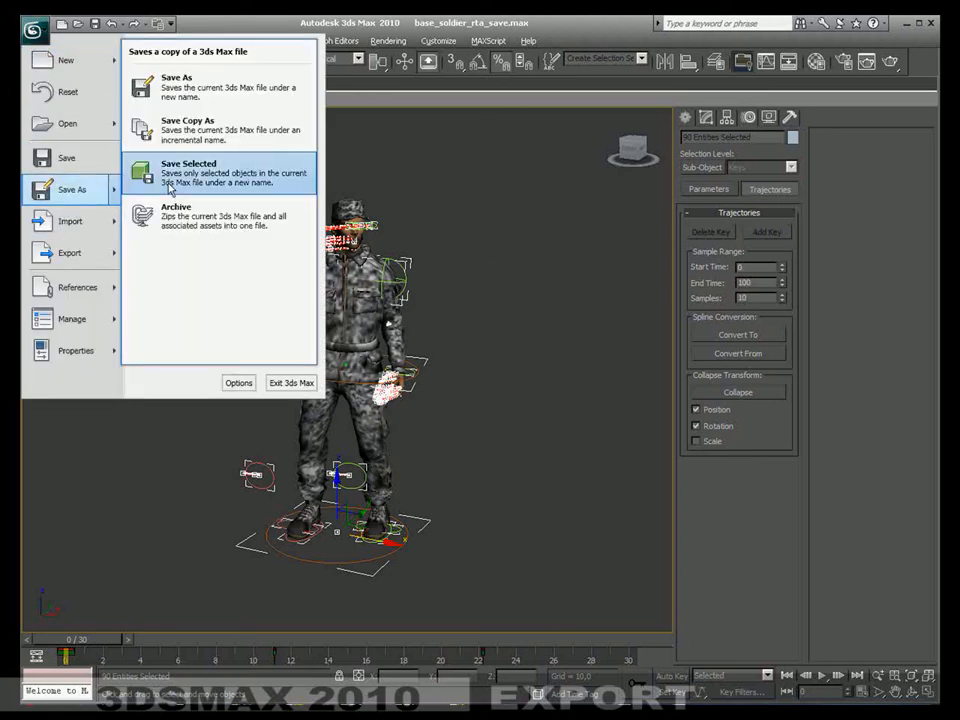
left_click(208, 130)
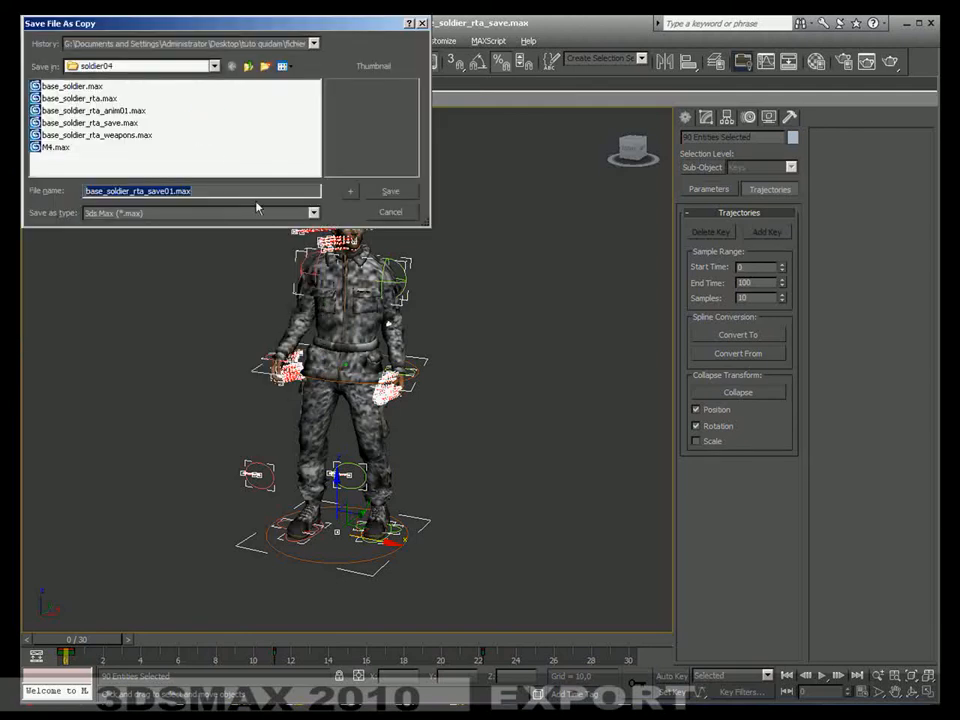
left_click(167, 190)
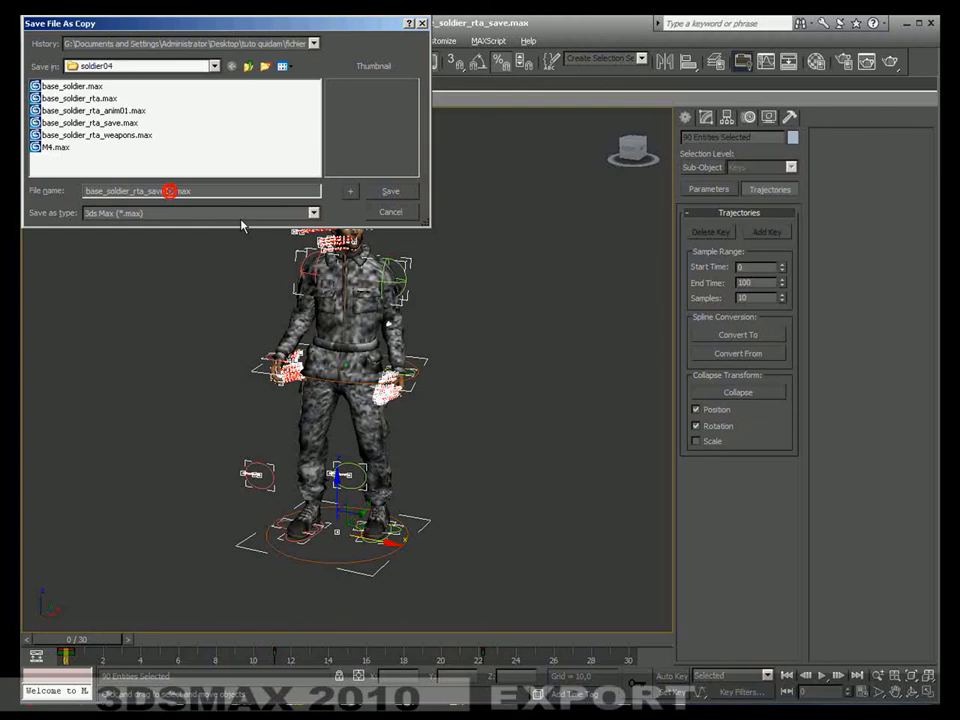
left_click(120, 111)
left_click(385, 191)
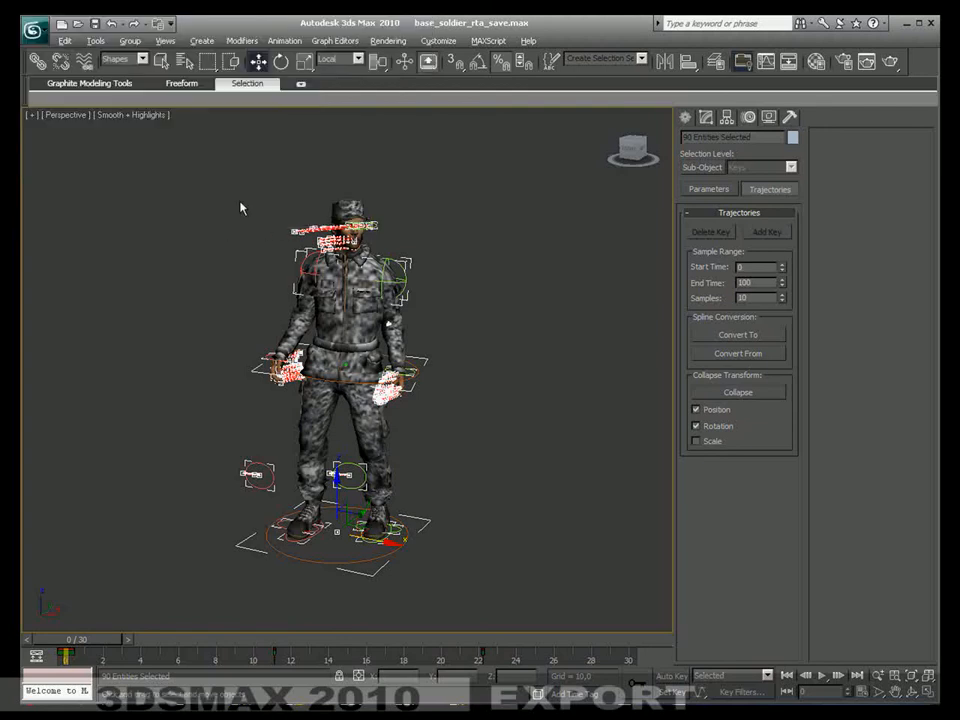
Step: Begin exporting the whole scene in Autodesk FBX format and browse to the "soldier anim collapsed" folder inside "export FBx"
left_click(33, 31)
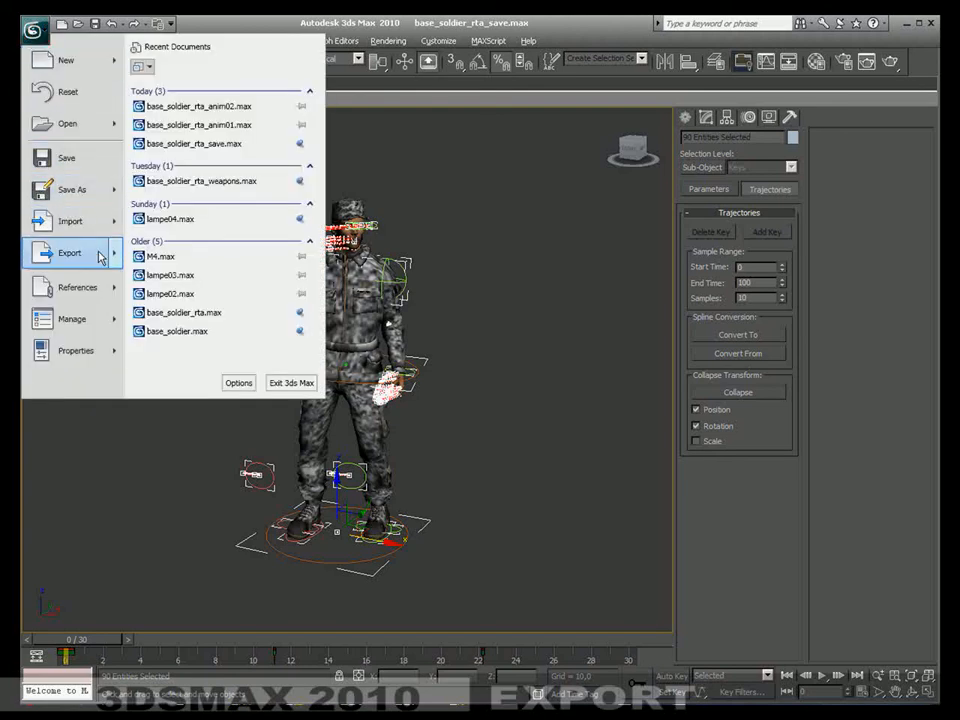
mouse_move(101, 257)
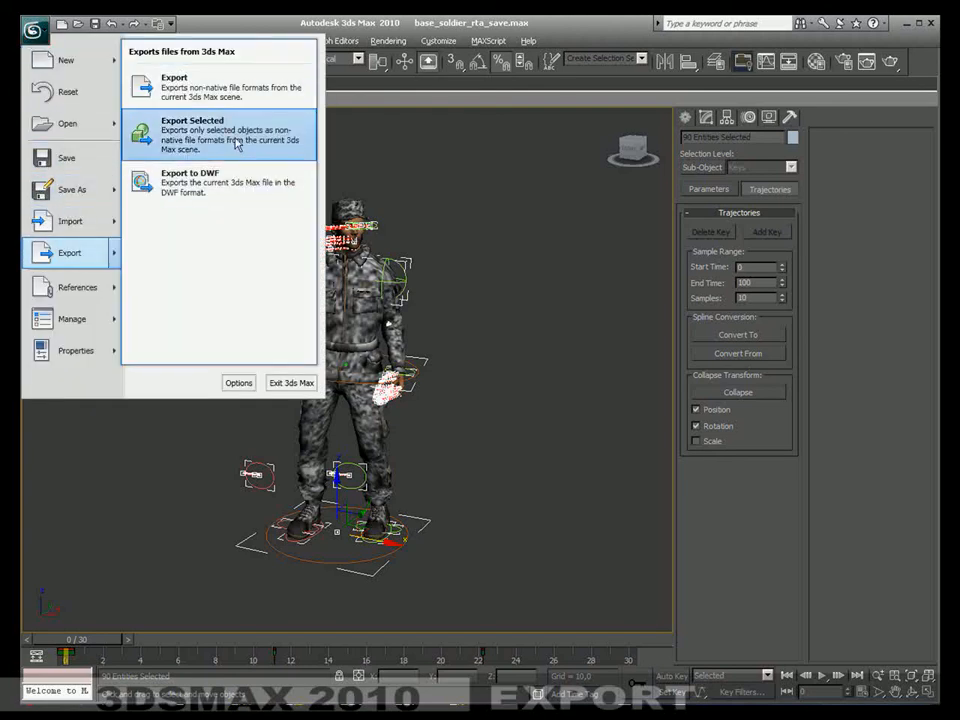
left_click(242, 88)
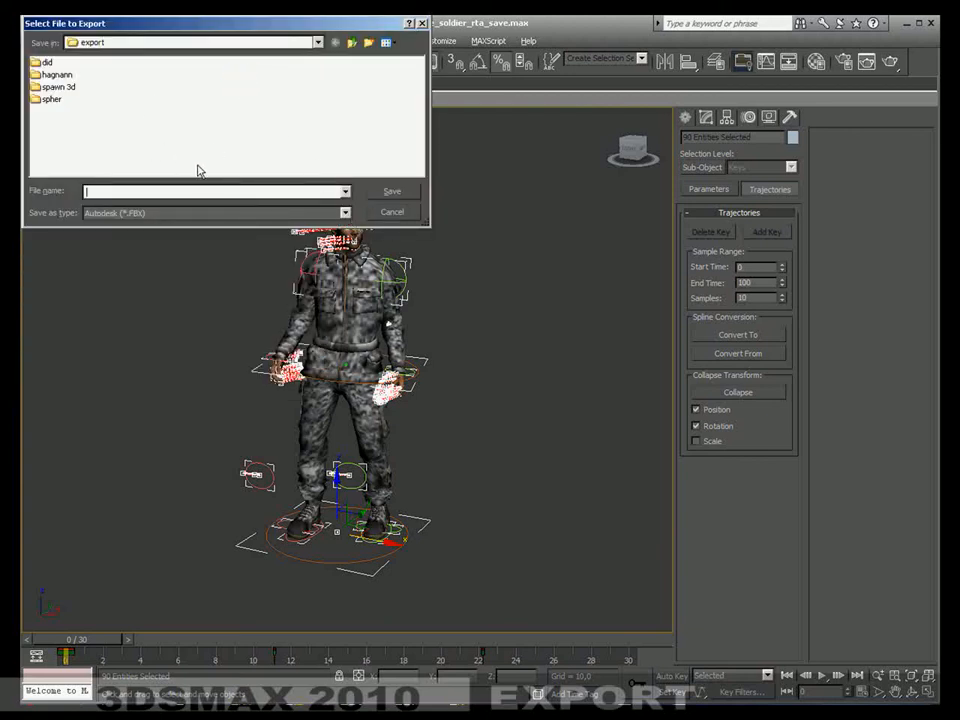
left_click(152, 214)
left_click(156, 218)
left_click(317, 42)
left_click(317, 42)
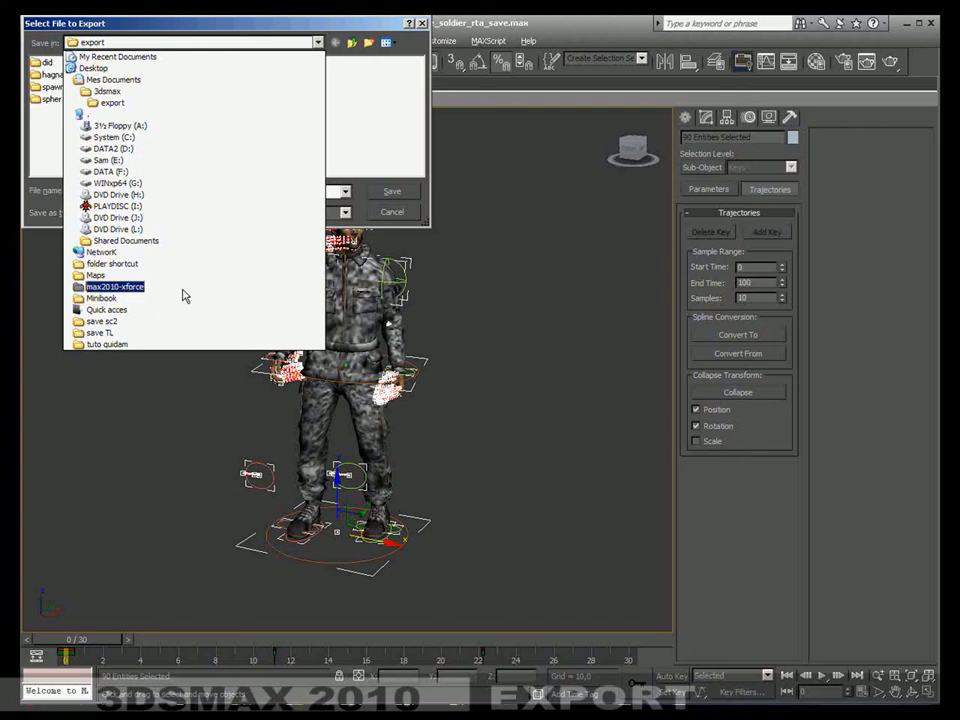
left_click(272, 40)
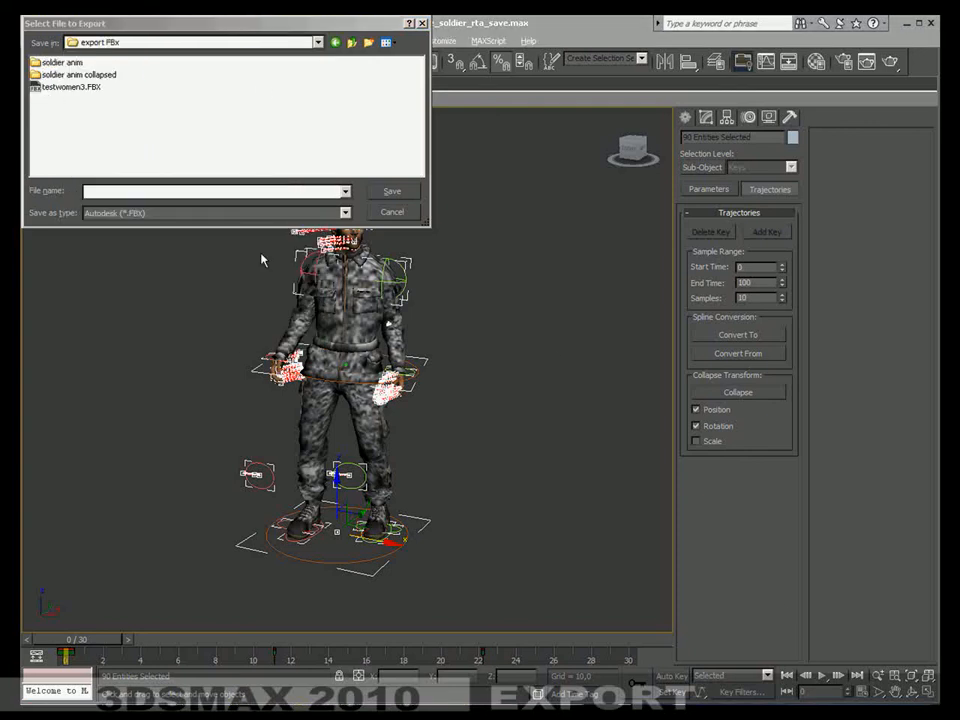
left_click(134, 192)
double_click(79, 74)
left_click(121, 191)
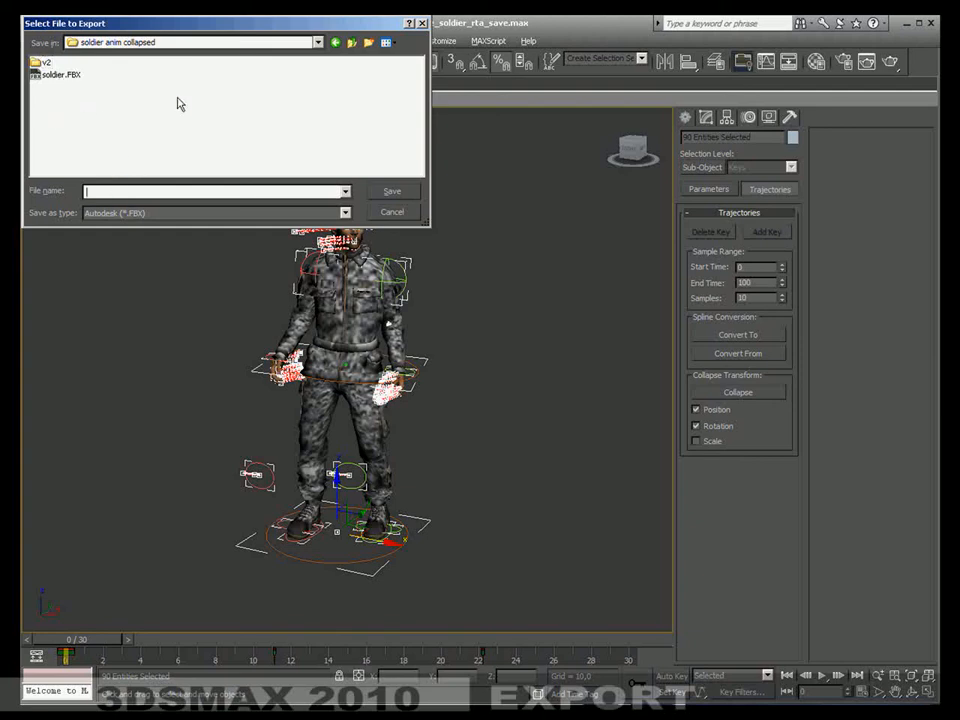
Step: Create a V3 subfolder and set the FBX export file name in it to soldier-anim
left_click(369, 43)
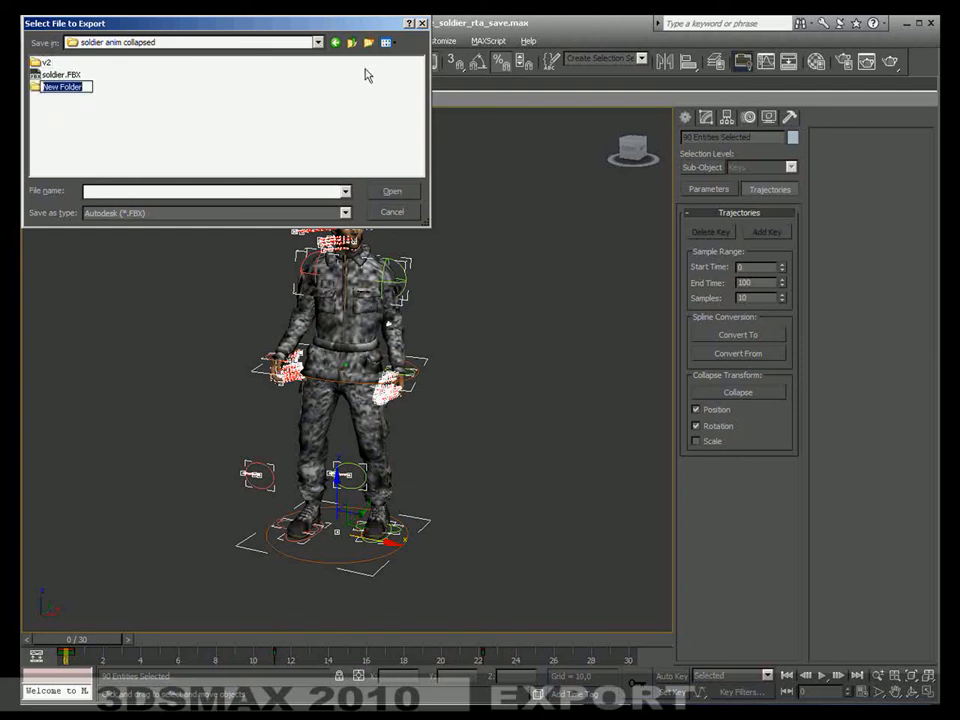
type("V3")
key("Return")
key("Return")
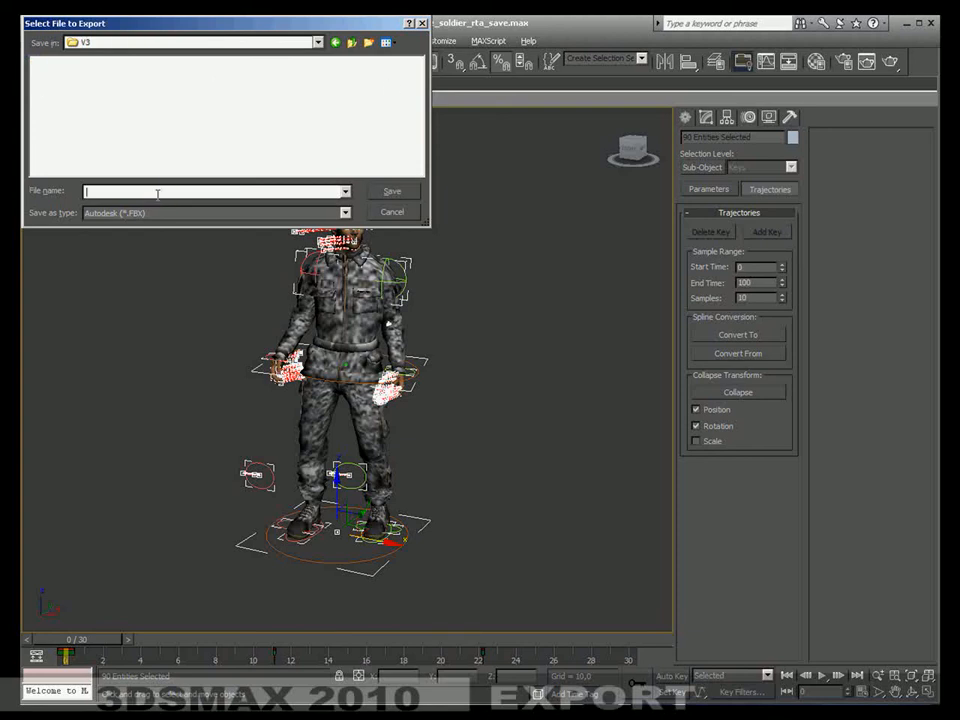
type("soldier-anim")
left_click(388, 196)
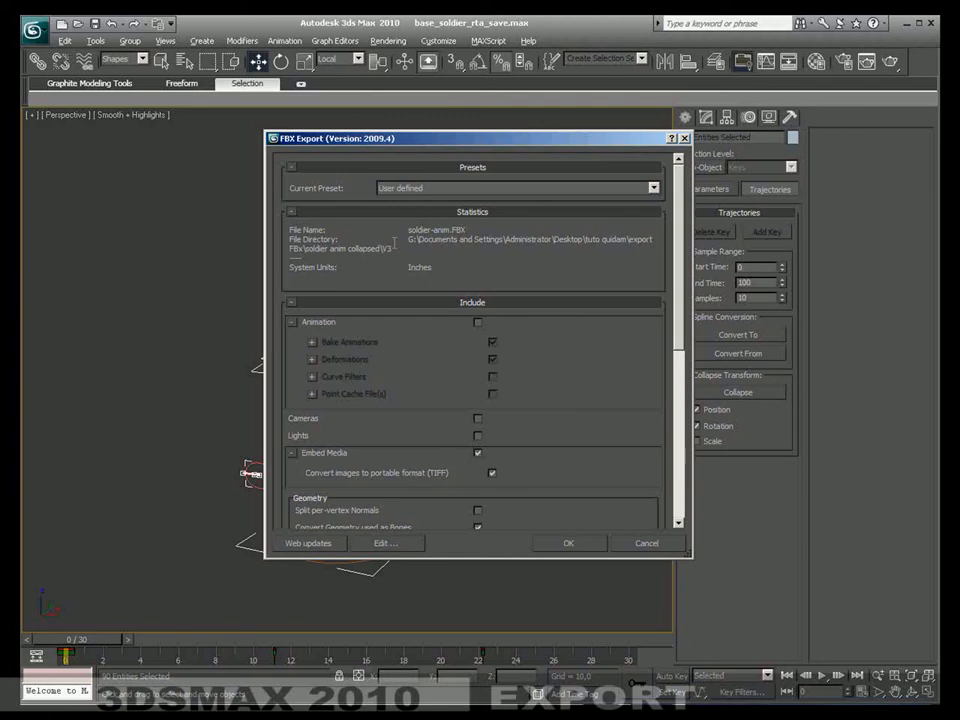
Step: Check the bake animation range, include Animation in the FBX export options, and run the export
left_click(312, 343)
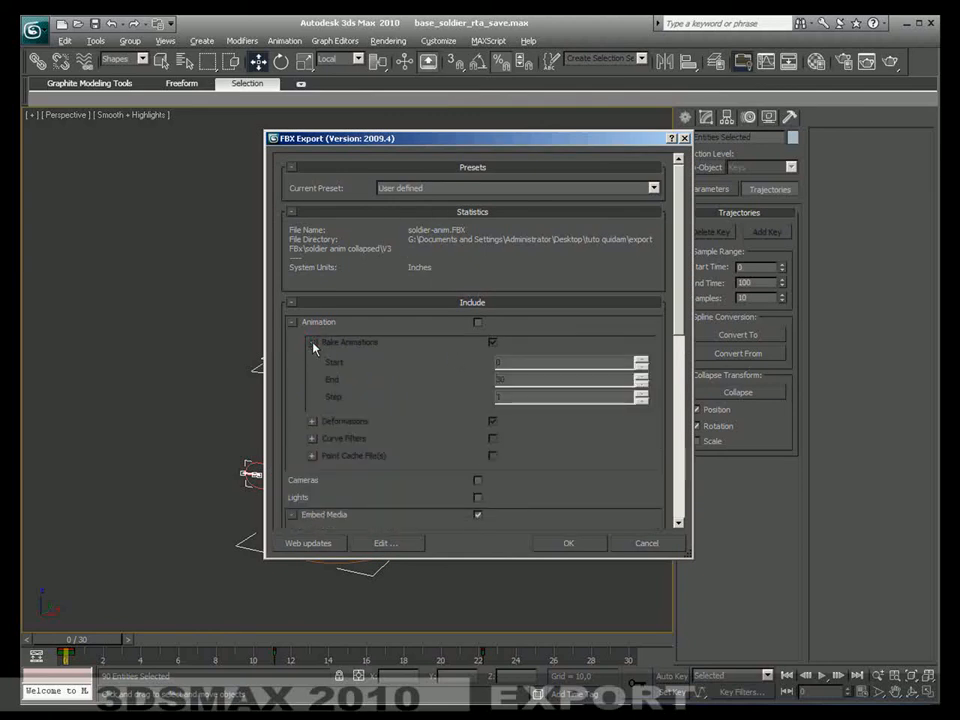
left_click(312, 343)
left_click(478, 322)
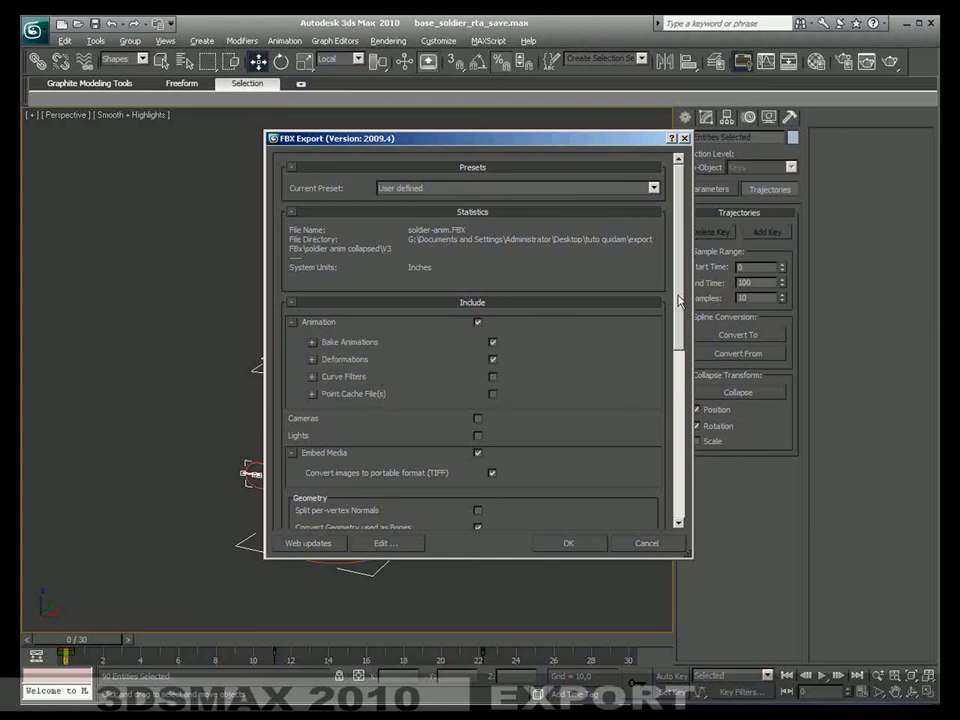
left_click_drag(678, 301, 687, 478)
left_click(566, 543)
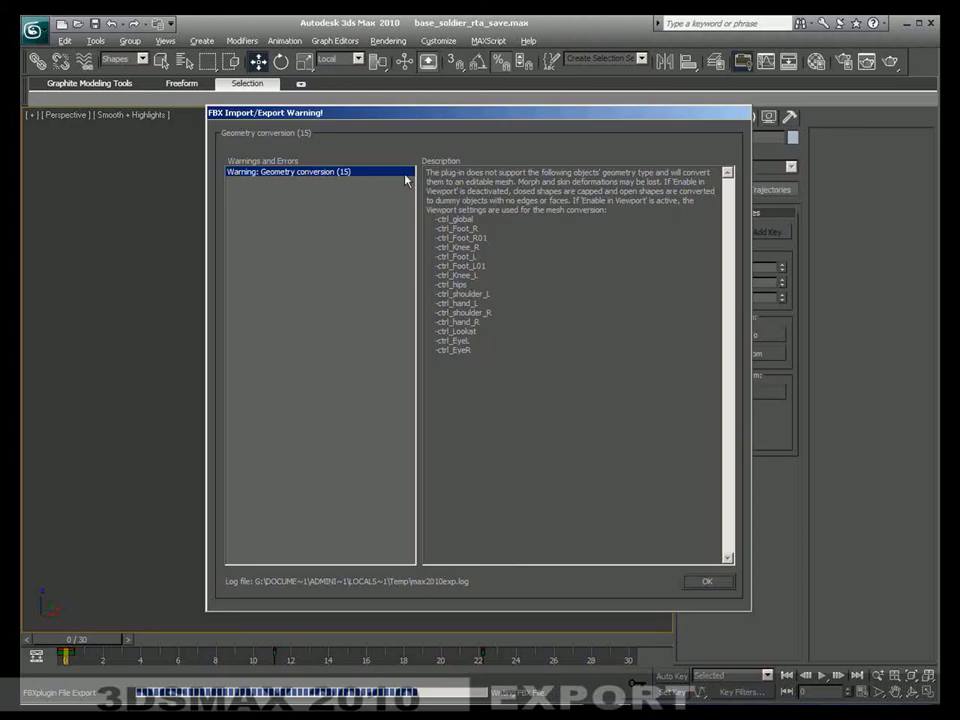
Step: Read the geometry conversion warning's description and its list of affected control objects
left_click_drag(484, 172, 694, 211)
left_click_drag(518, 190, 680, 215)
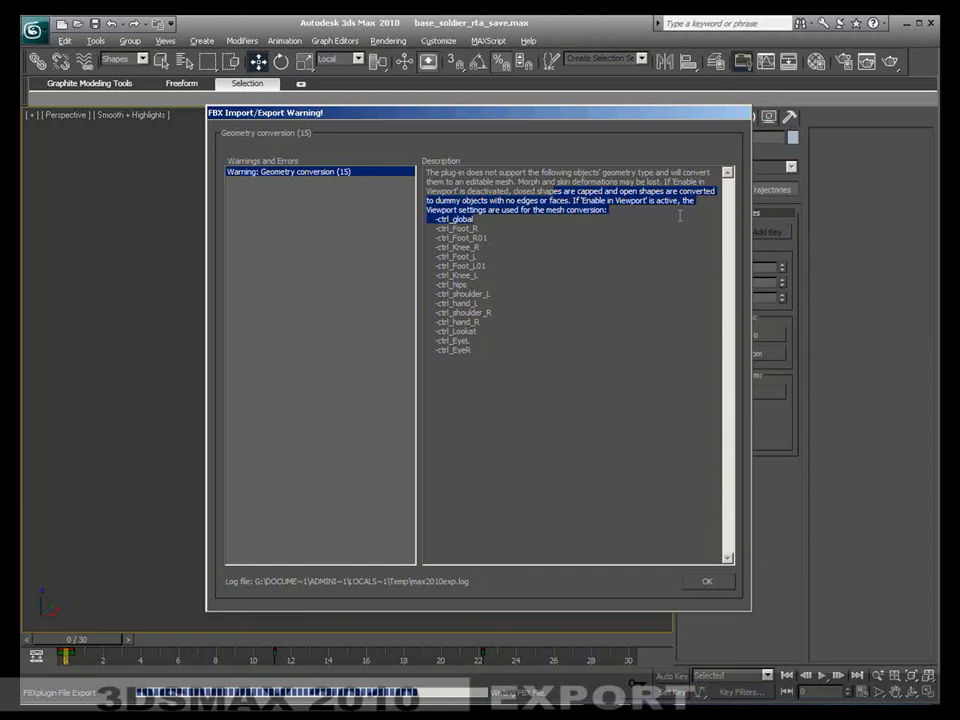
left_click_drag(680, 215, 663, 385)
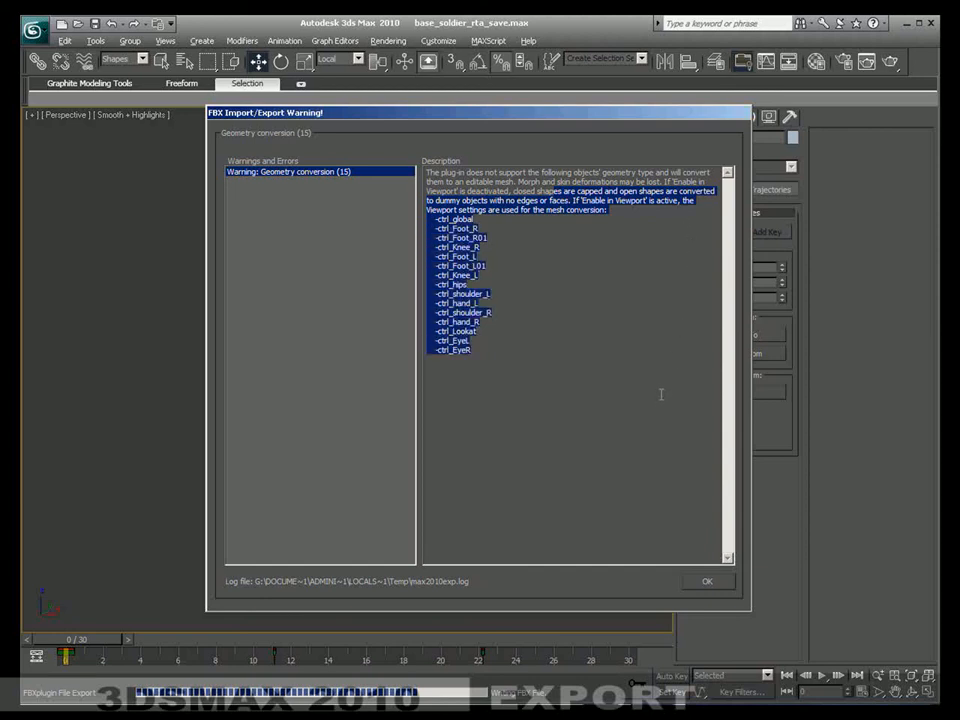